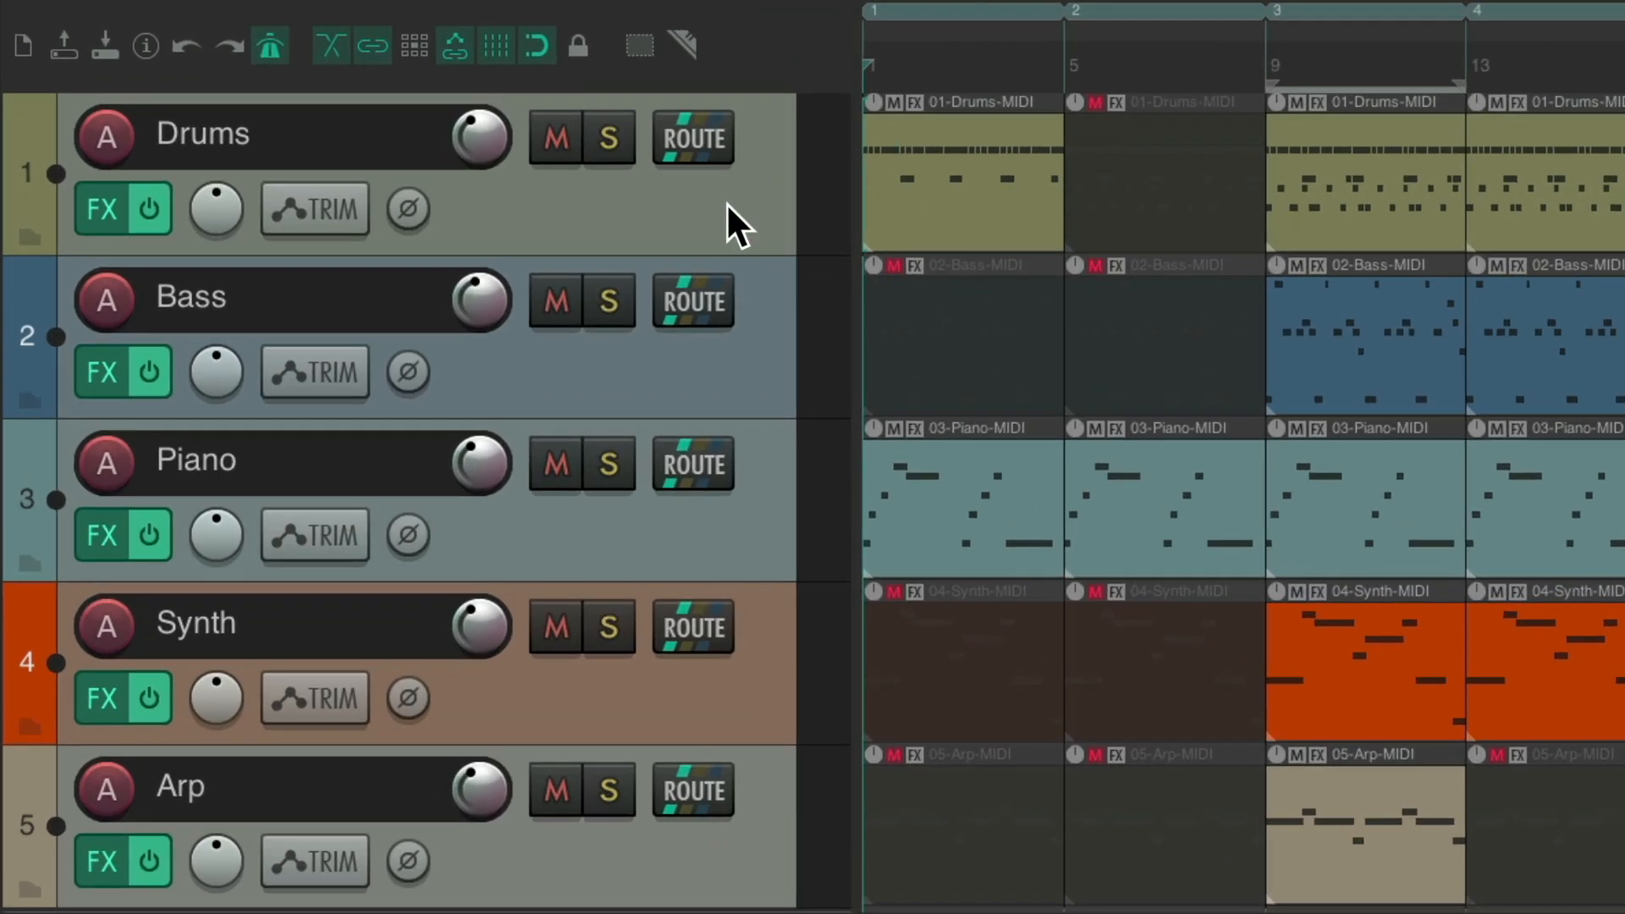
Check the Drums track's automatic record-arm setting and audition its sounds with the notes C2, D2 and D#2.
right_click(726, 202)
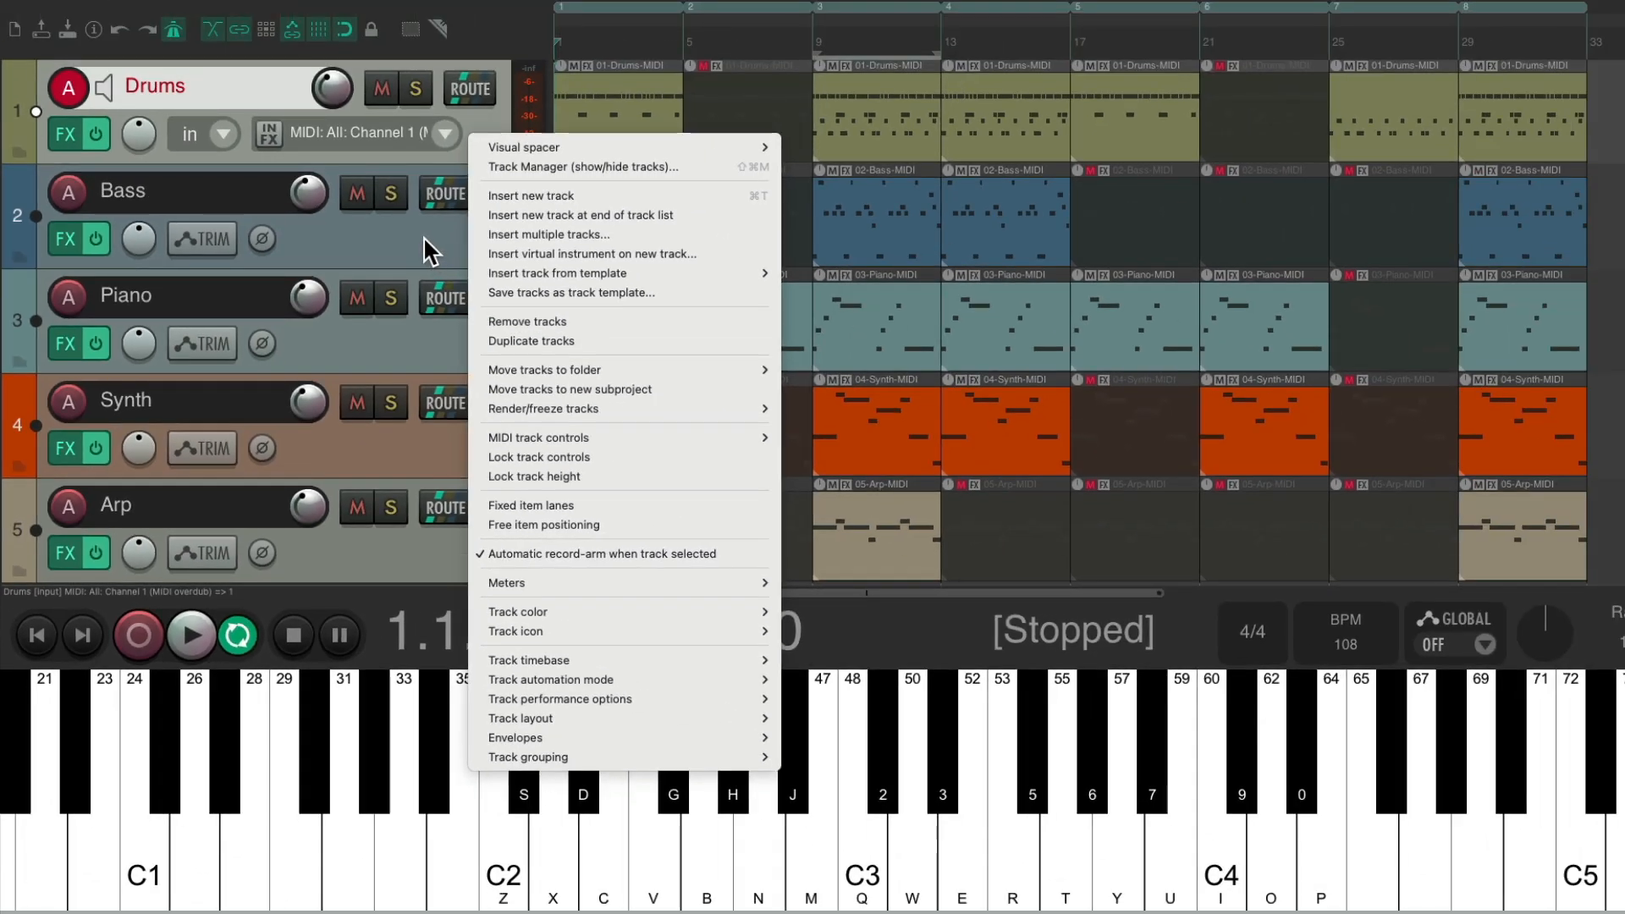
left_click(659, 72)
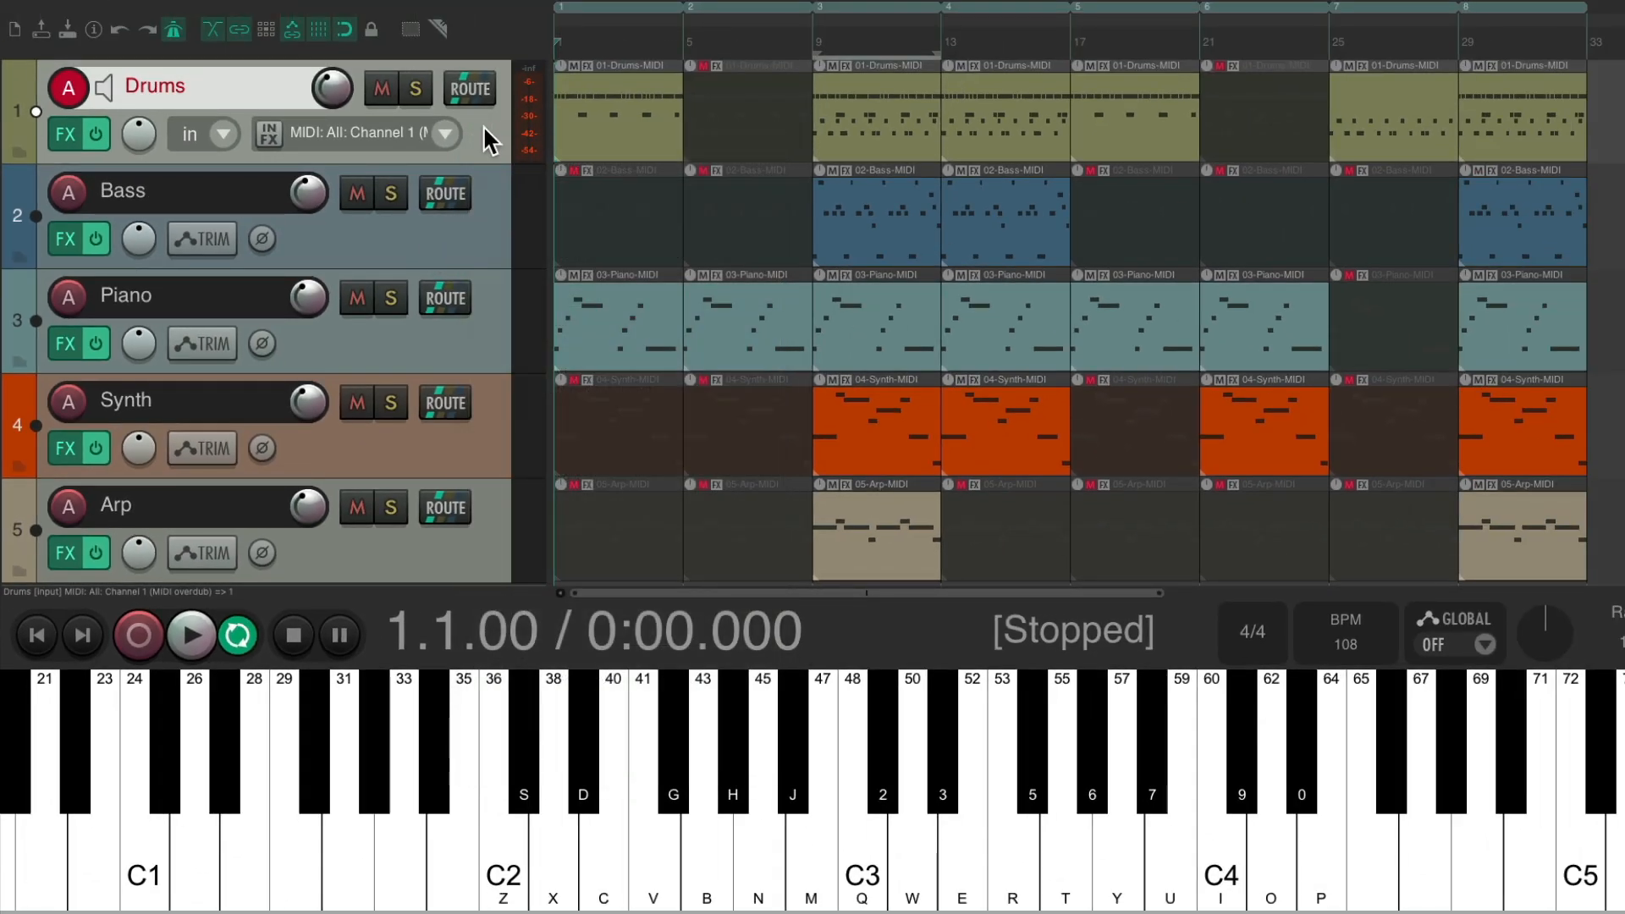
key("z")
key("x")
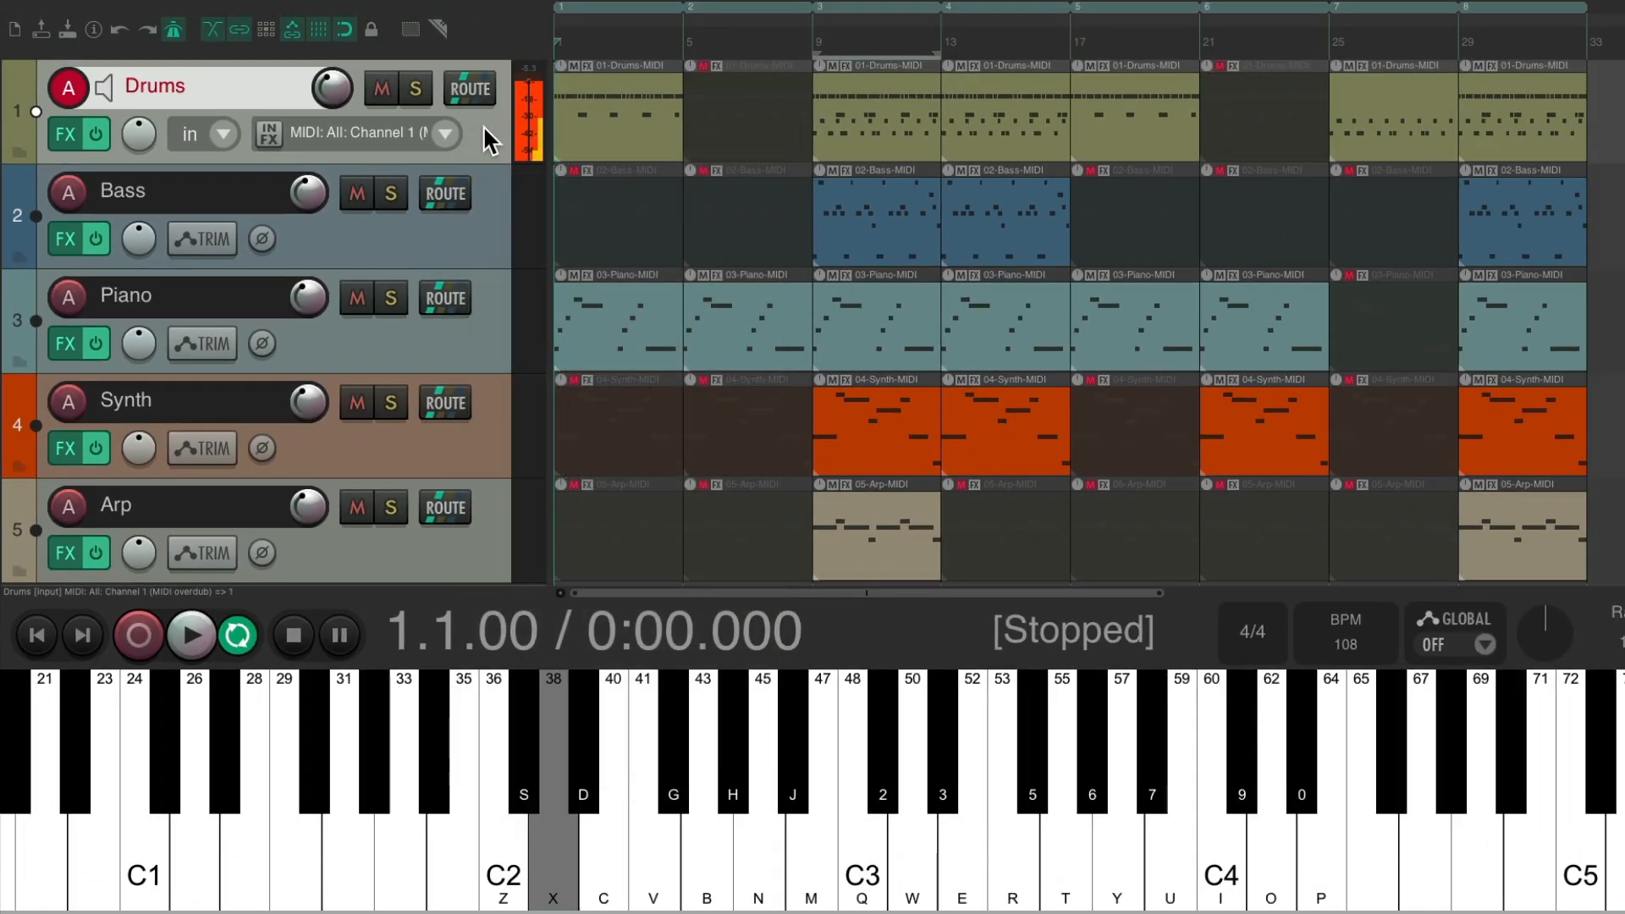
key("d")
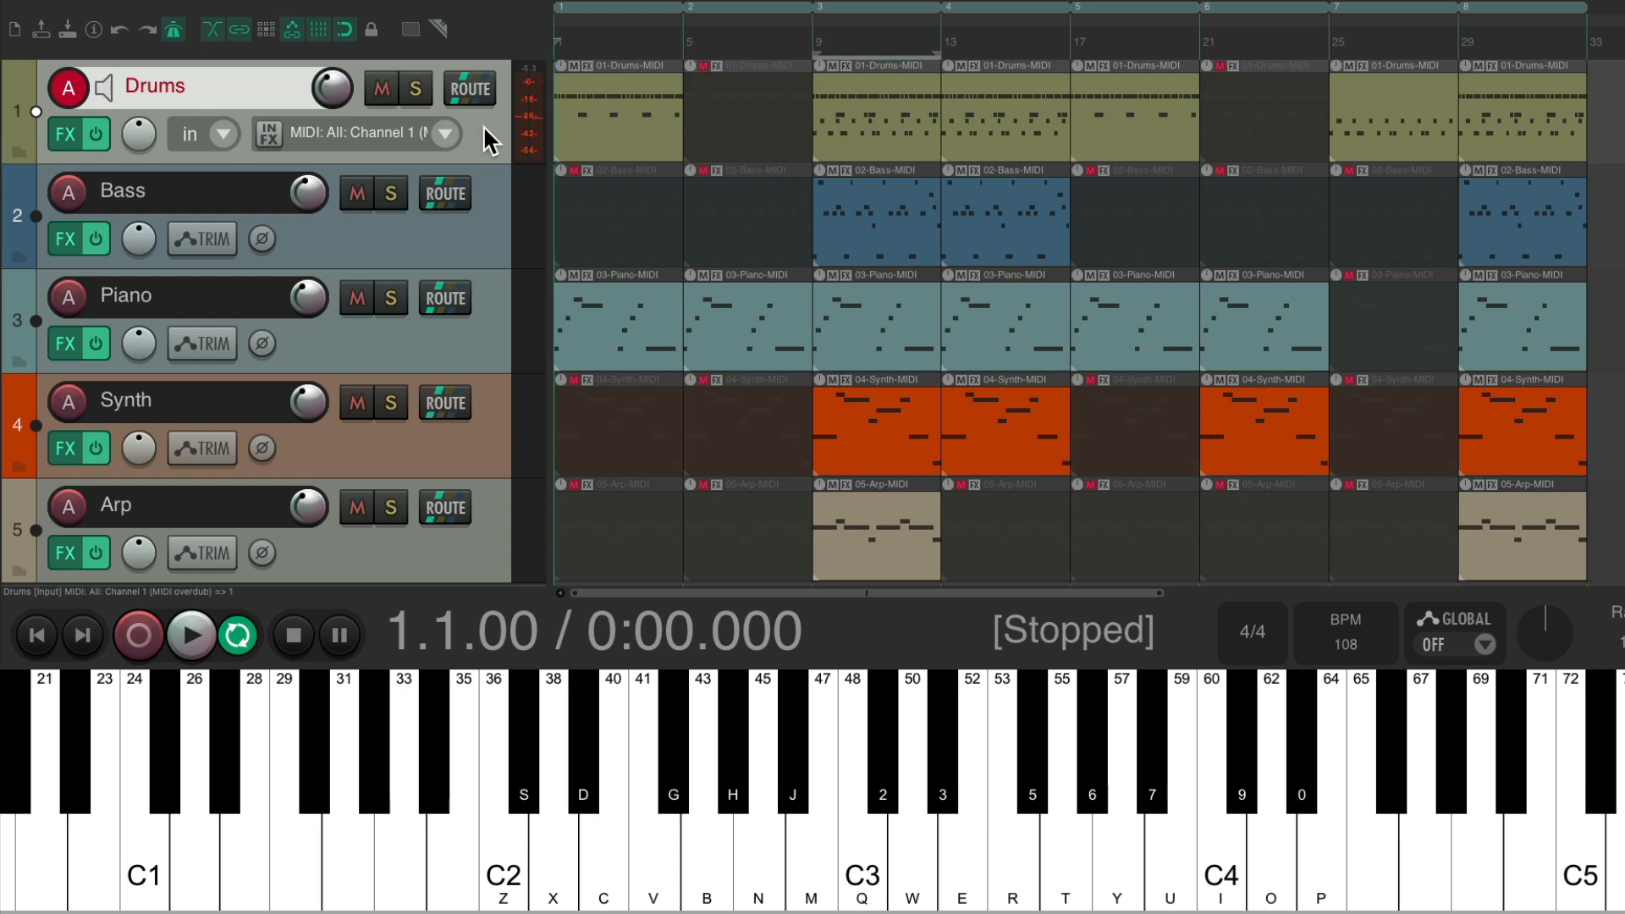
Select the Bass track and audition its instrument with the notes E2, B2 and C3.
left_click(483, 225)
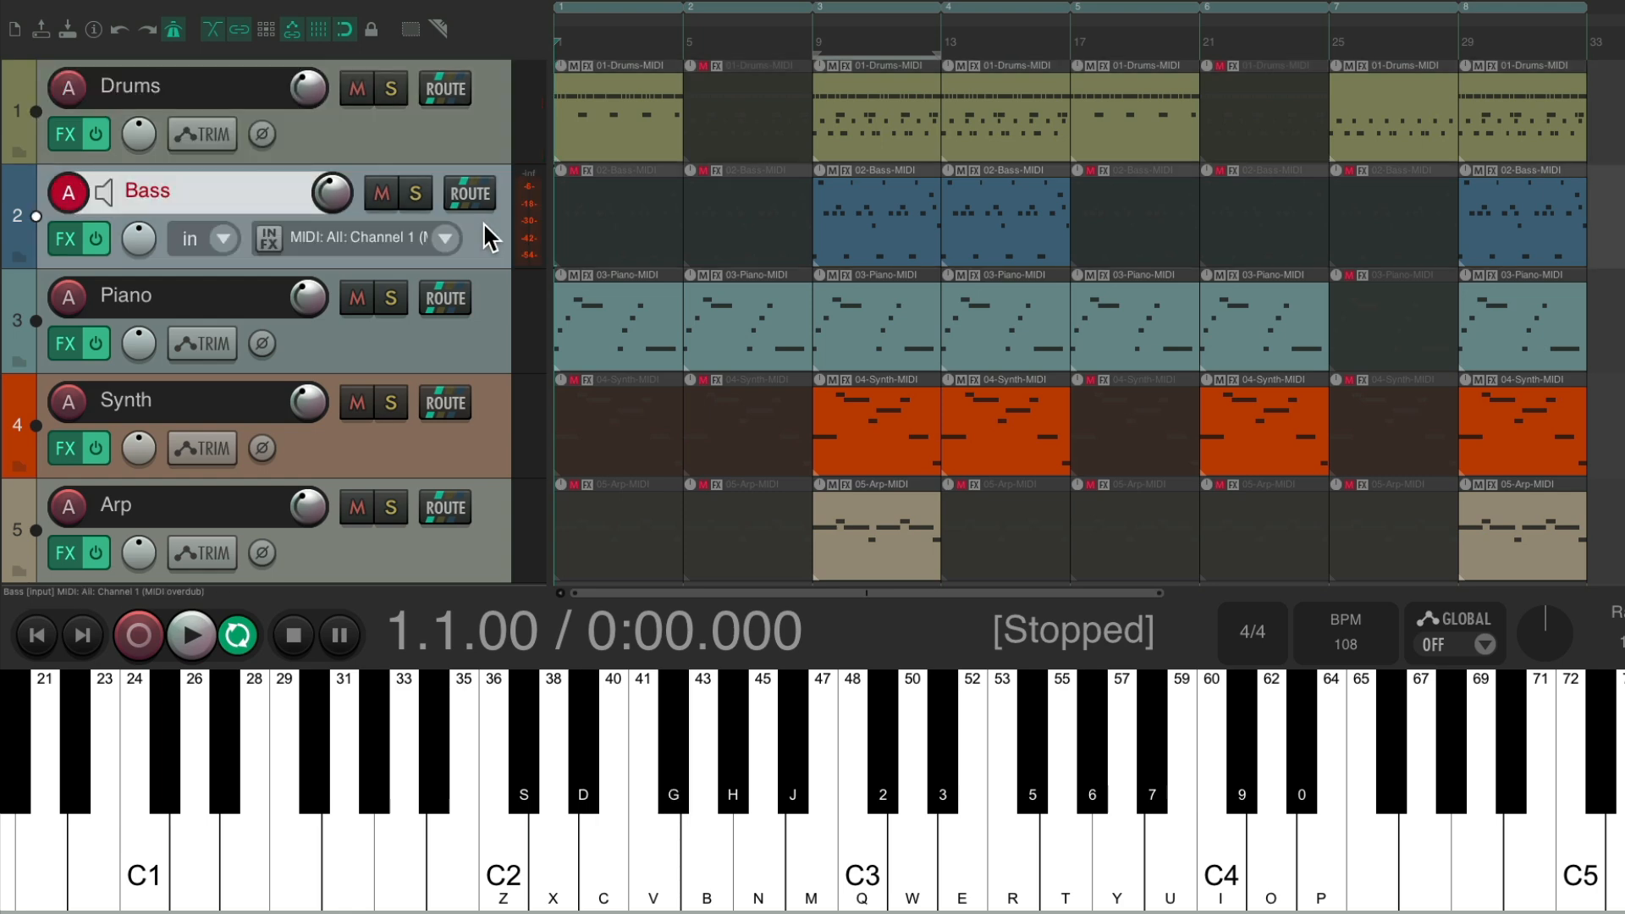
key("c")
key("m")
key("m")
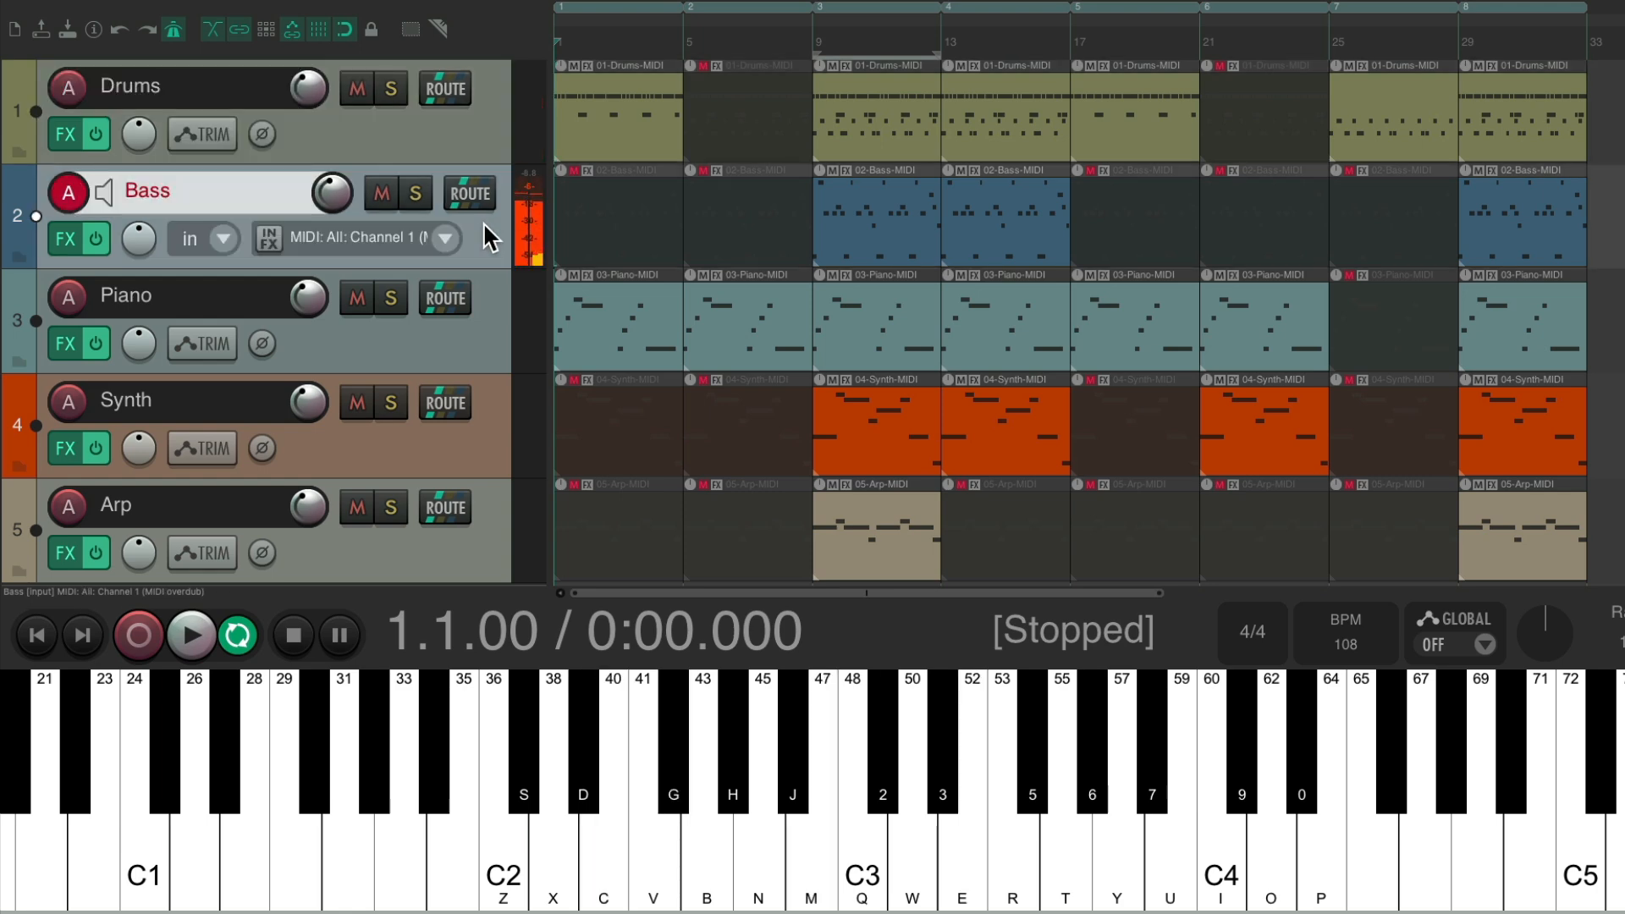
key("q")
key("m")
Select the Piano track and audition it with the notes E2, G2, A2, C3 and B2.
left_click(488, 335)
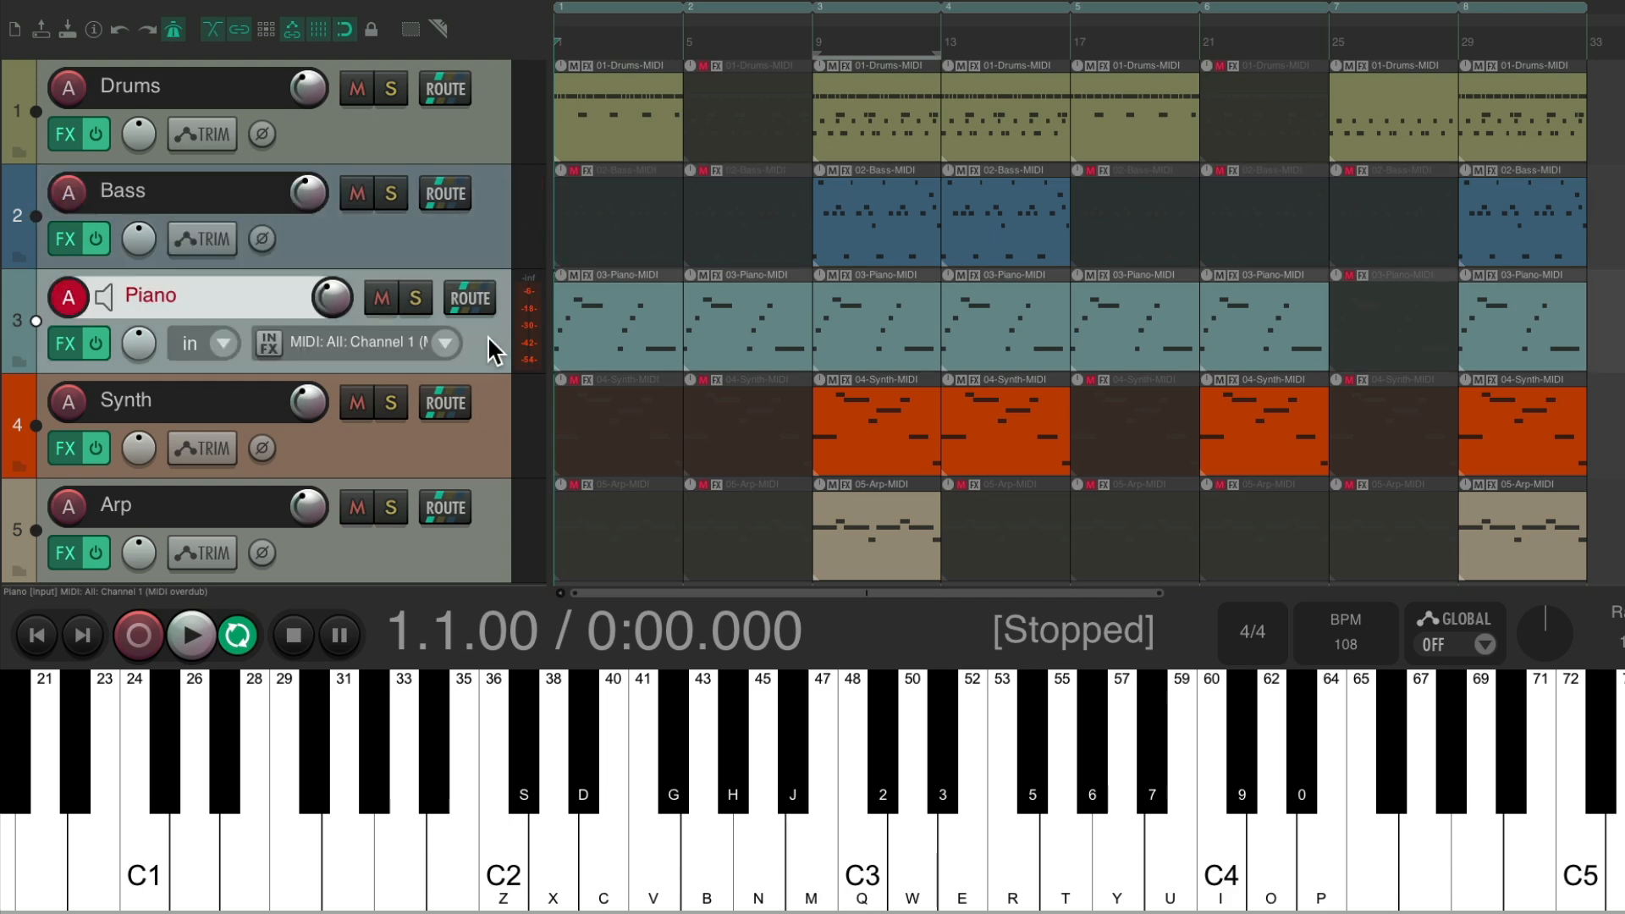
key("c")
key("b")
key("n")
key("q")
key("m")
Select the Synth track and audition its sound with the notes E2, C3 and B2.
left_click(491, 450)
key("c")
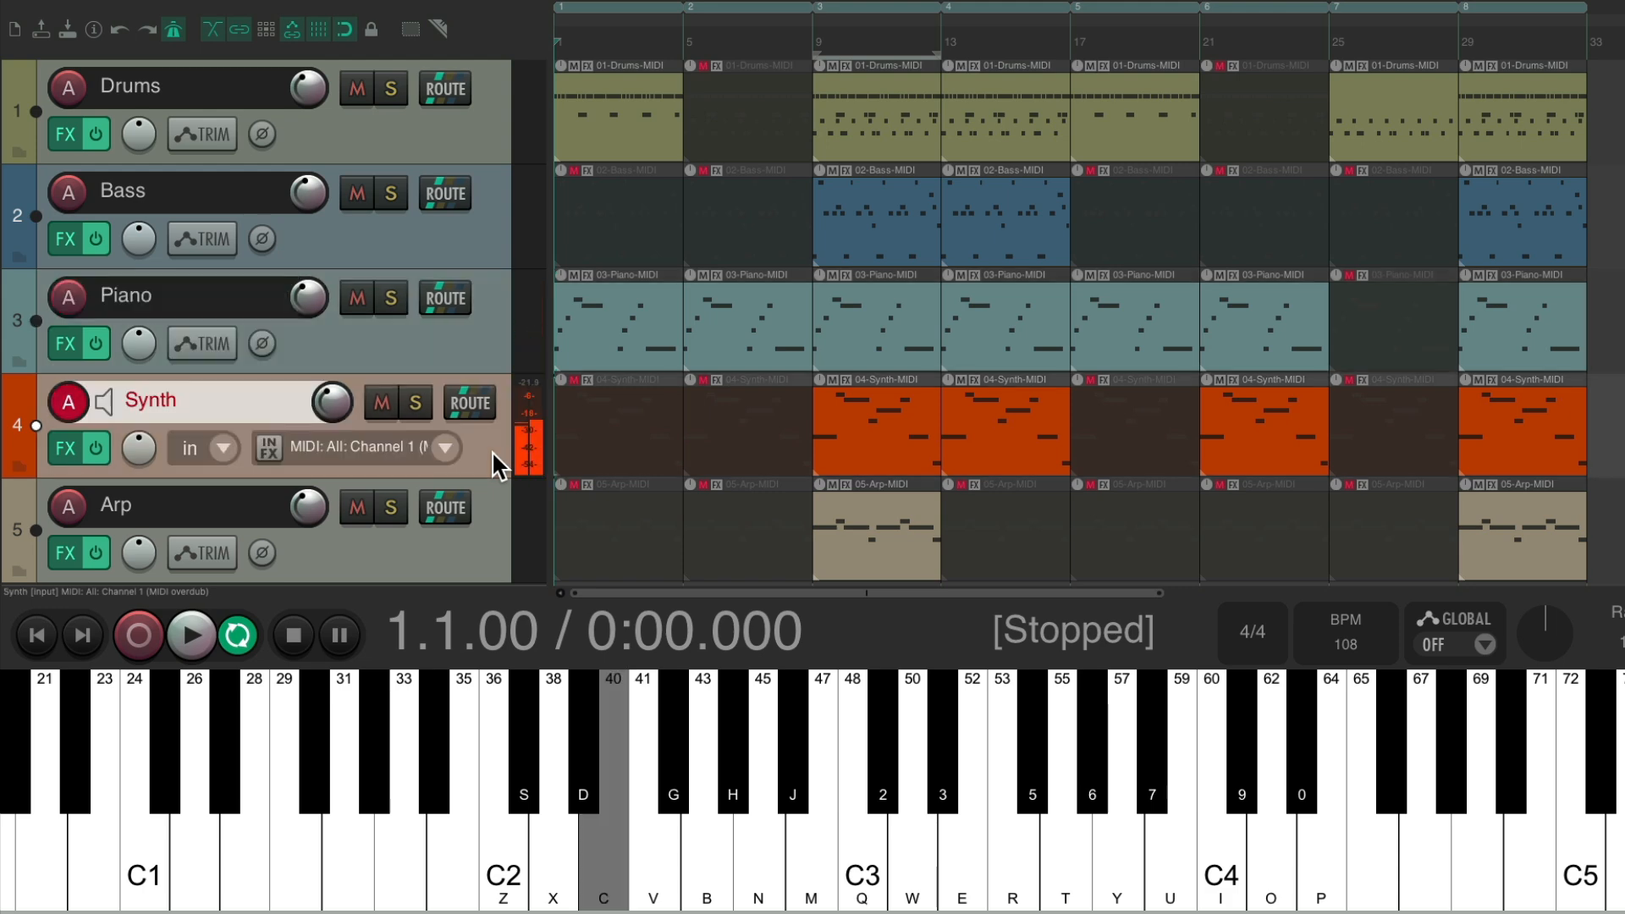
key("q")
key("m")
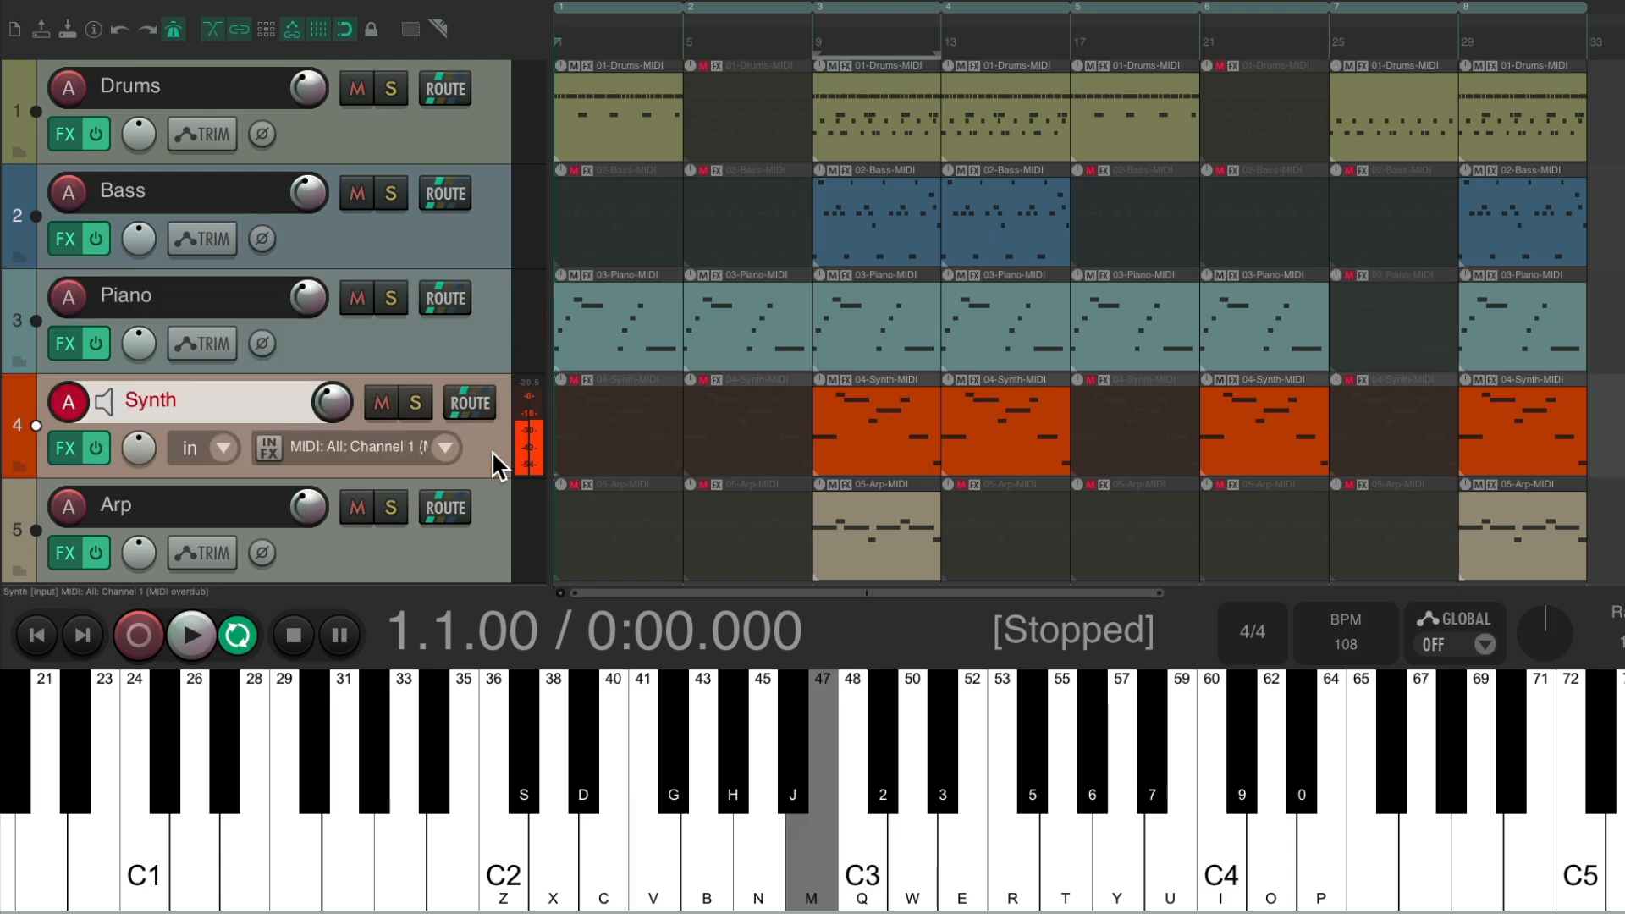
Select the Arp track, audition it with the note E2, and deselect the track.
left_click(492, 527)
key("c")
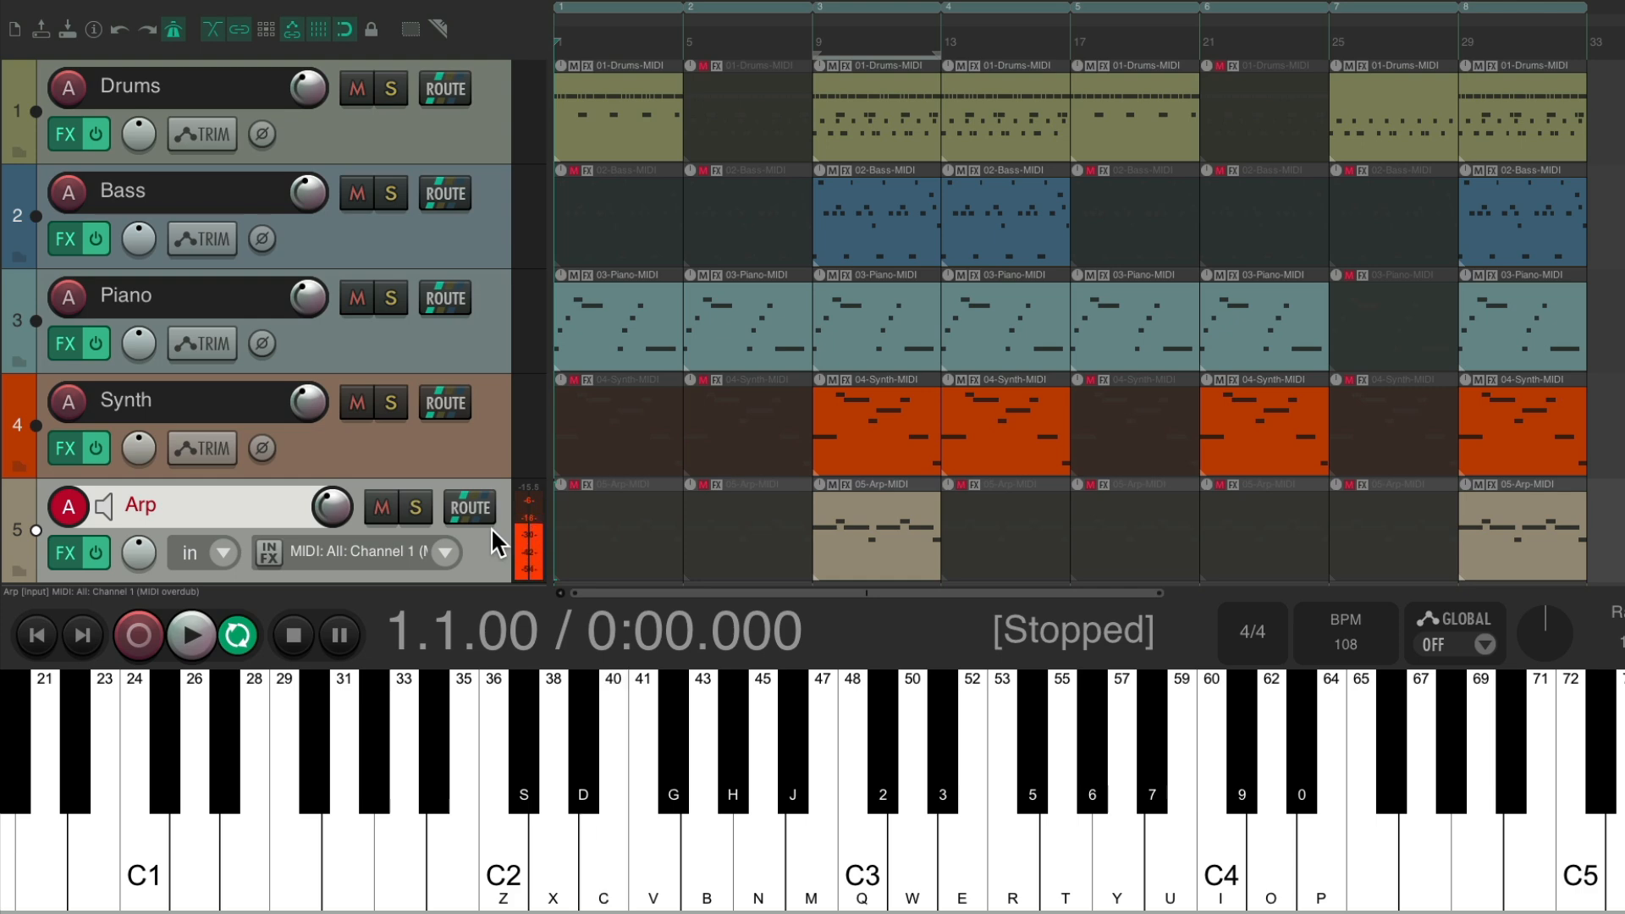
left_click(493, 537, "ctrl")
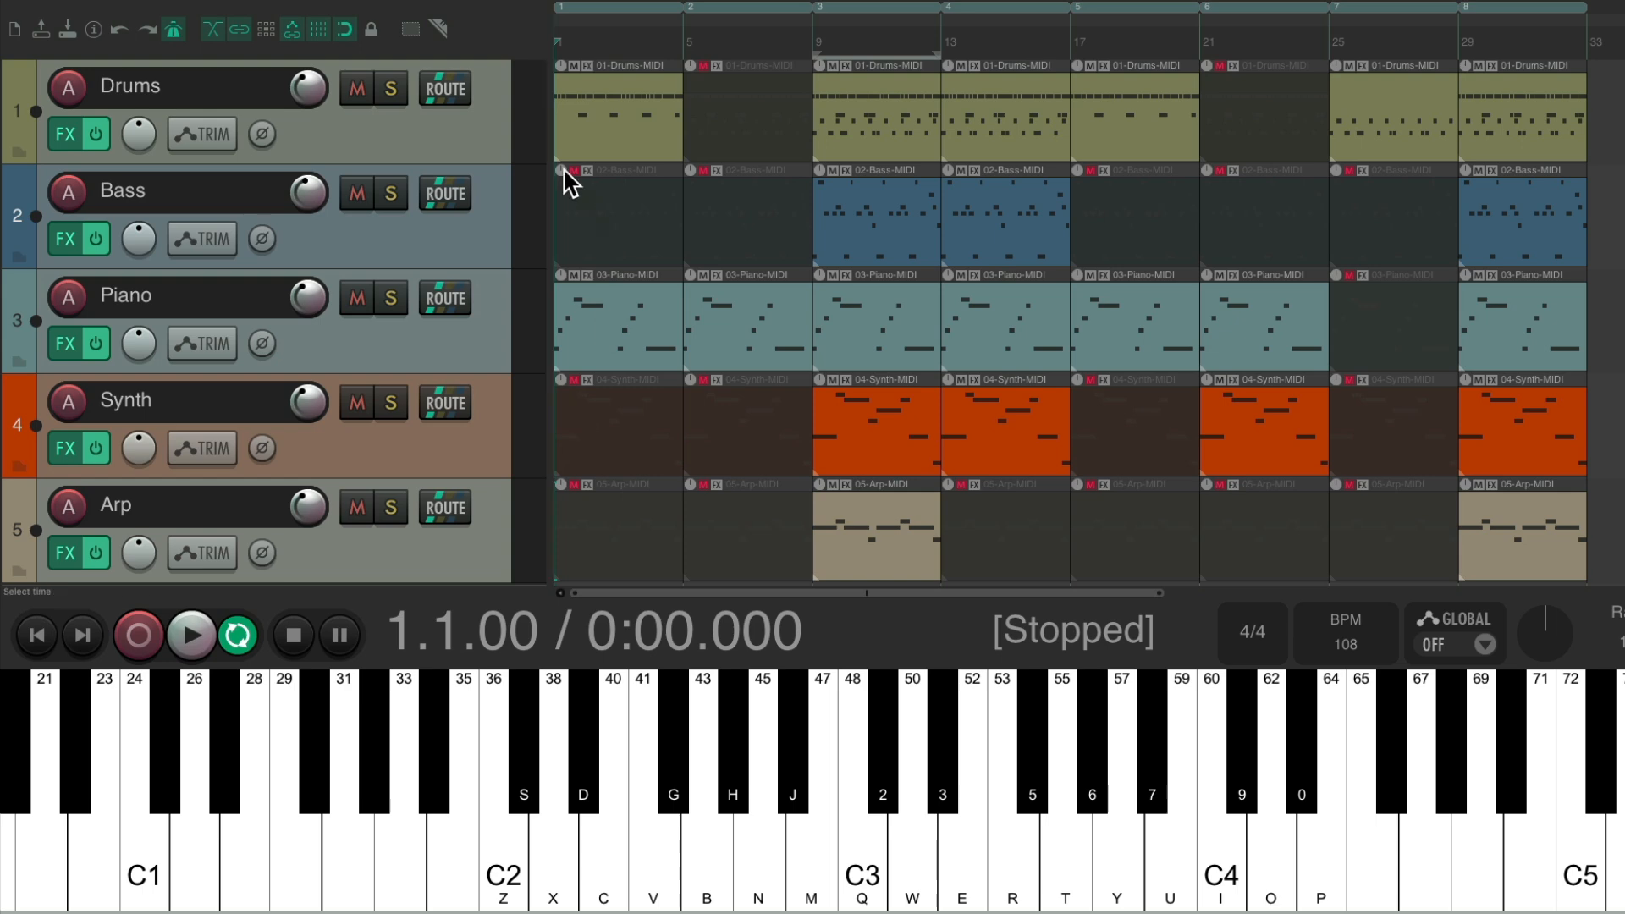
Step the track selection from Drums down to Arp and back up to Drums, and clear the selection.
left_click(480, 130)
key("Down")
key("Down")
key("Down")
key("Down")
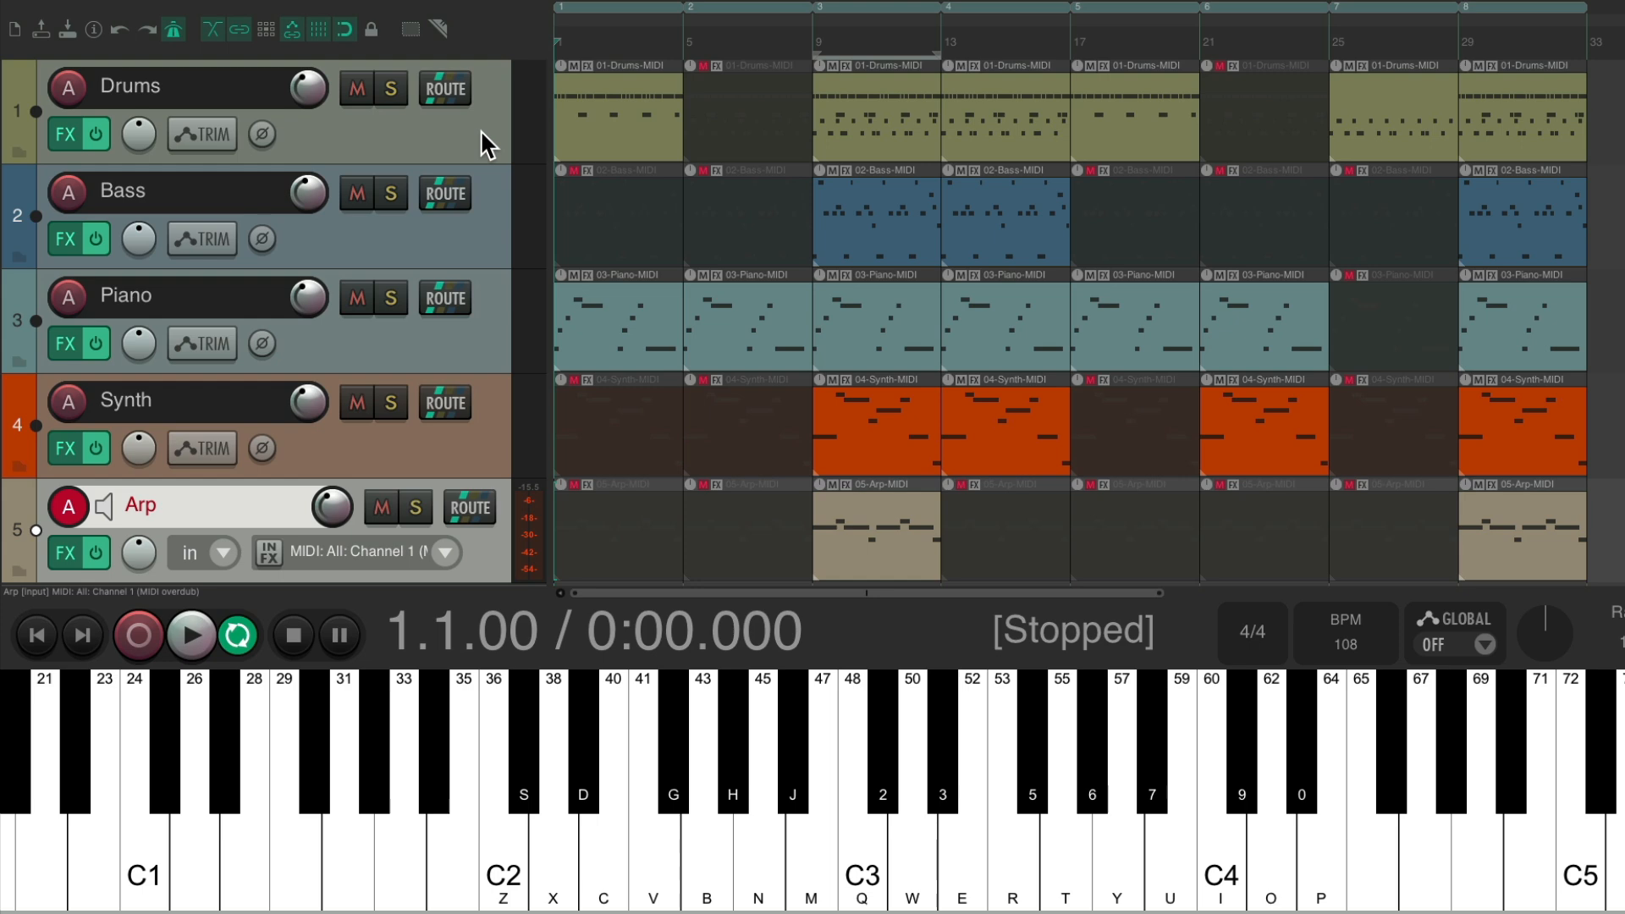
key("Up")
key("Up")
key("Up")
key("Up")
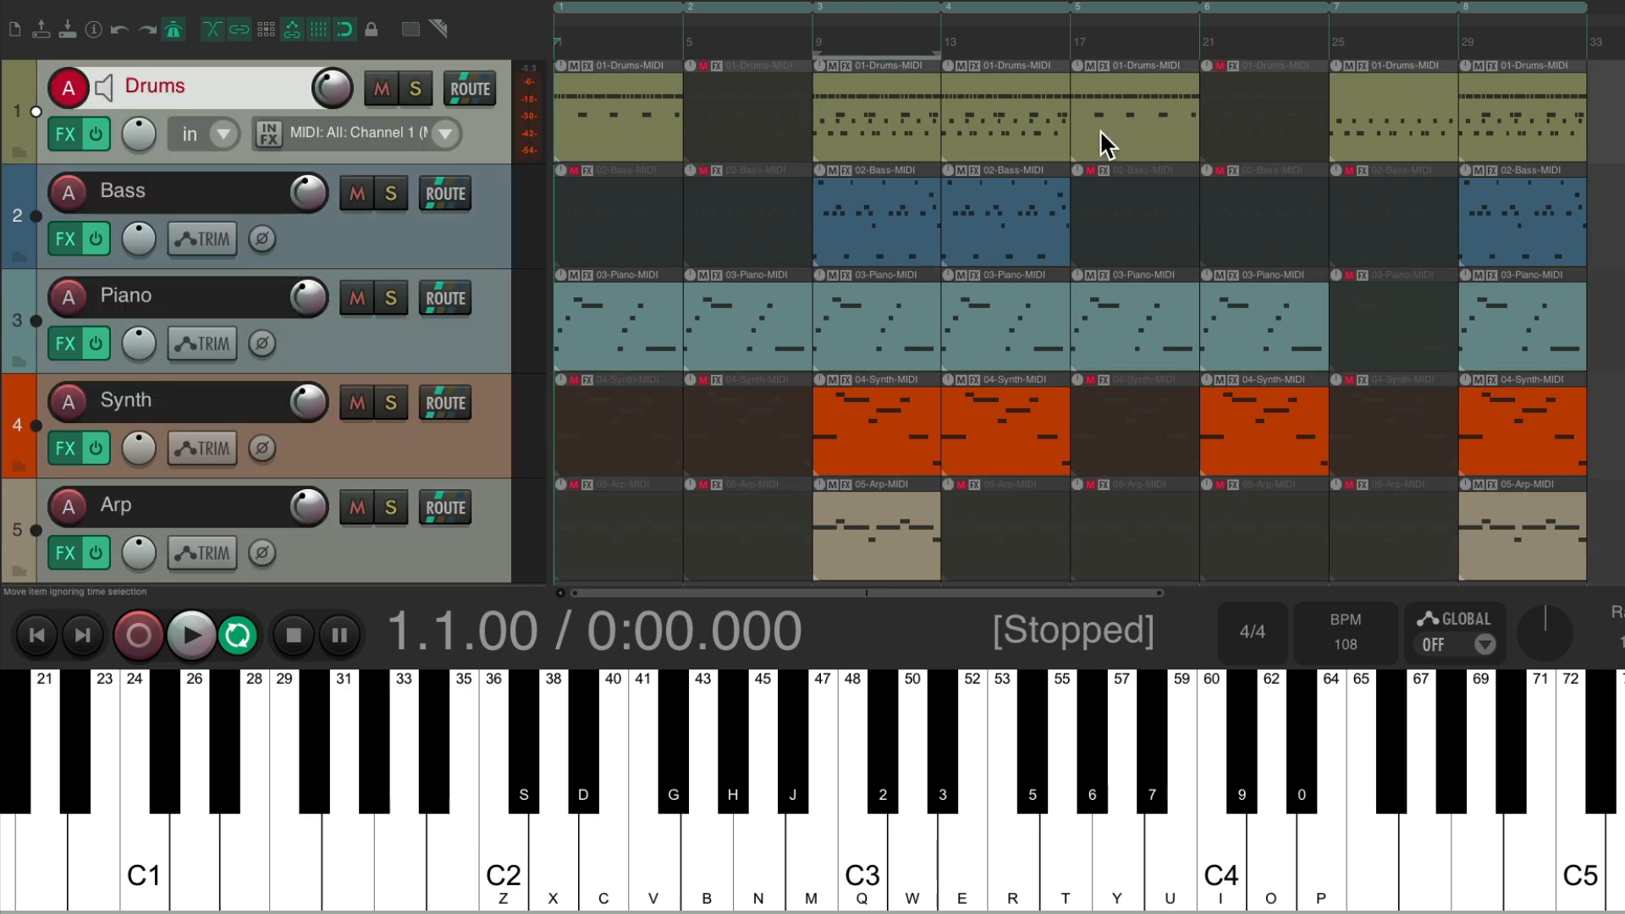
key("Escape")
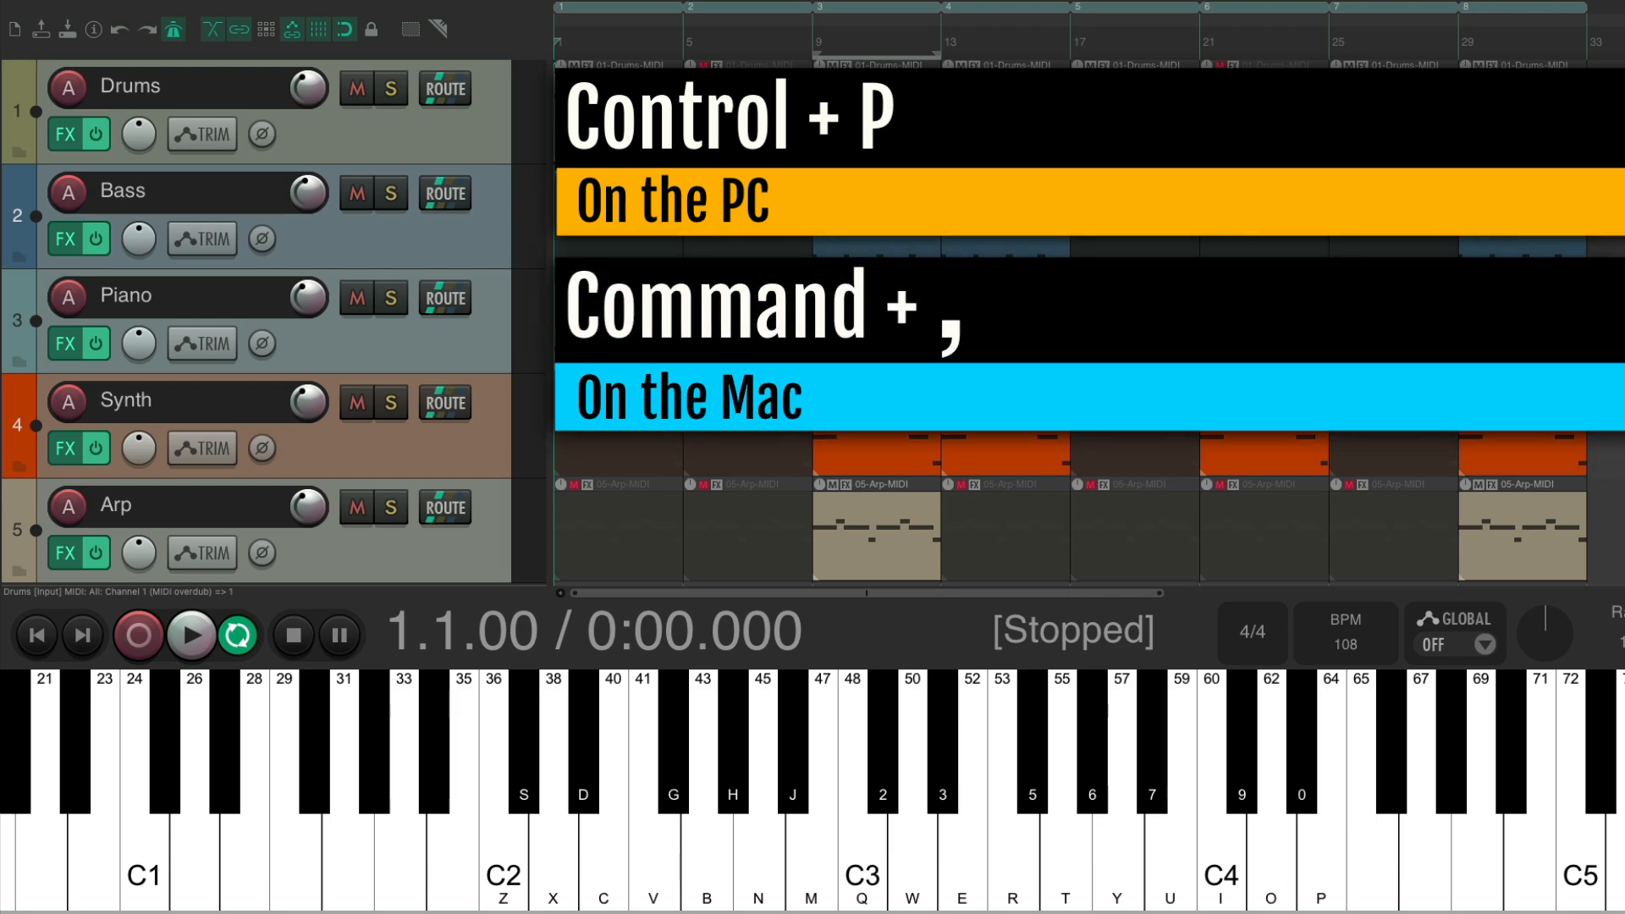
Enable control messages for the Arturia - Minilab3 - MIDI input in the MIDI device preferences.
key("super+comma")
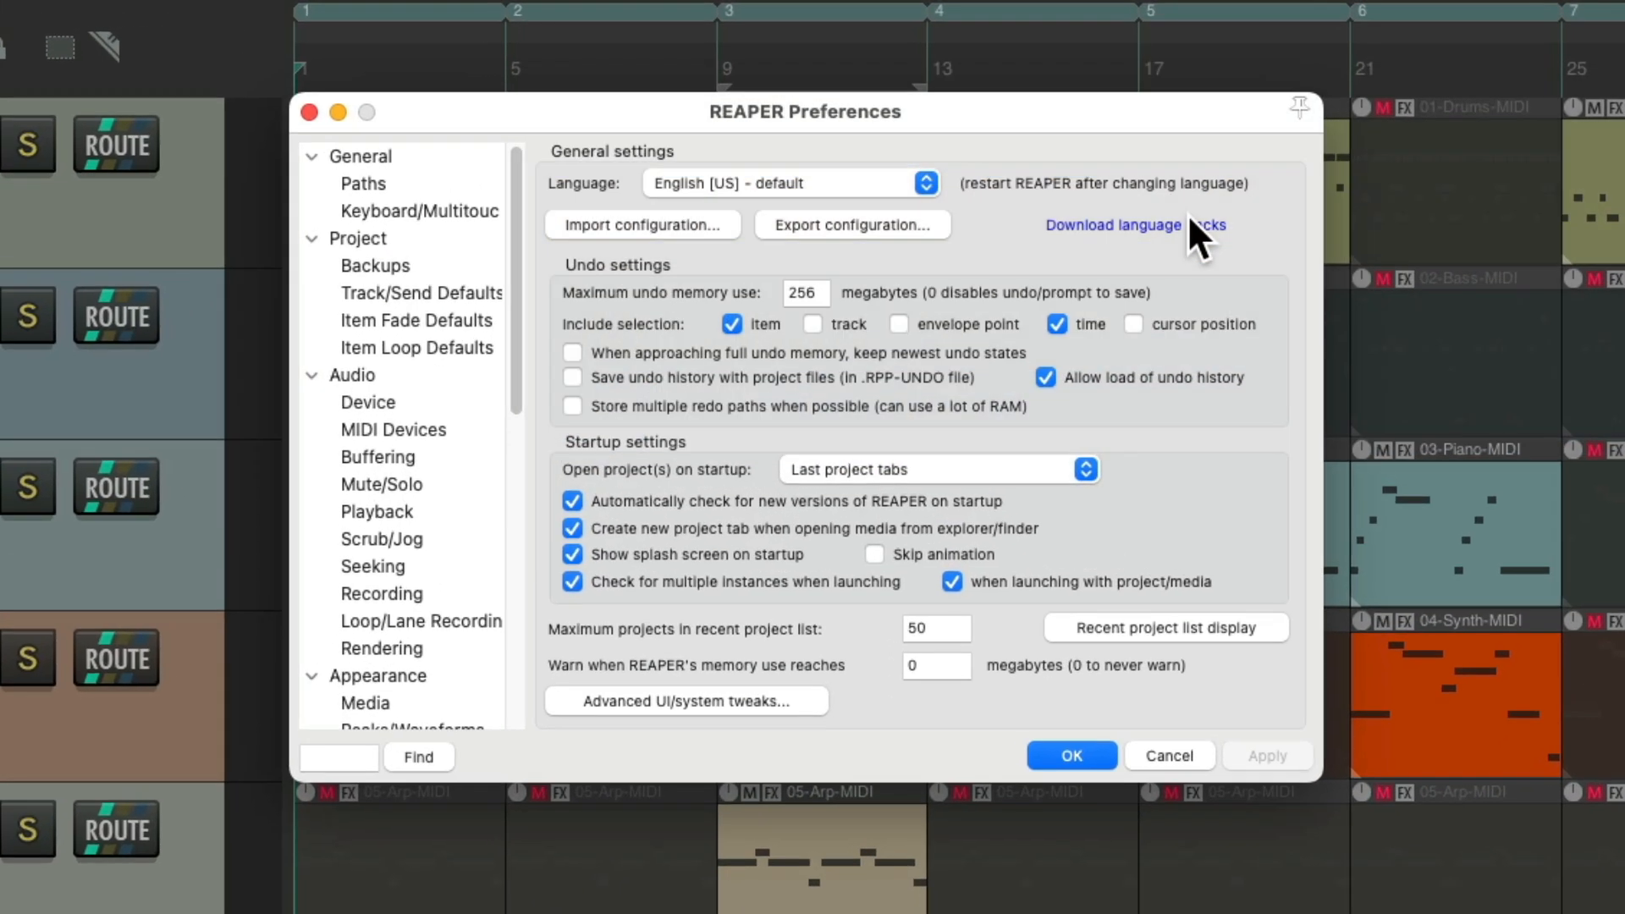
left_click(465, 435)
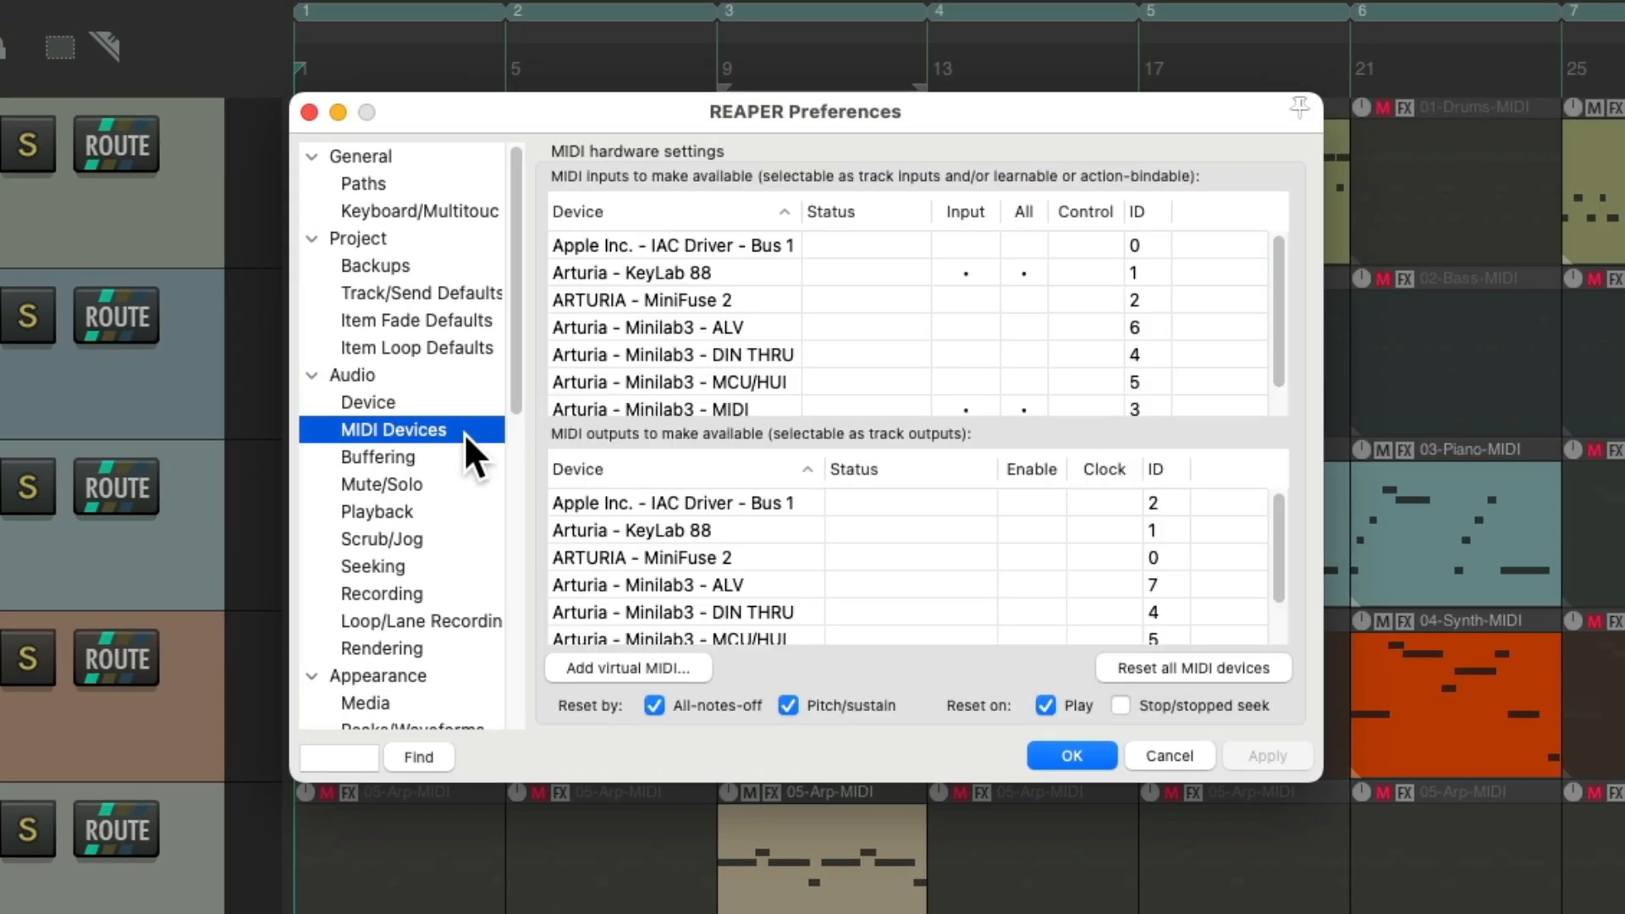
scroll(900, 344, "down", 1)
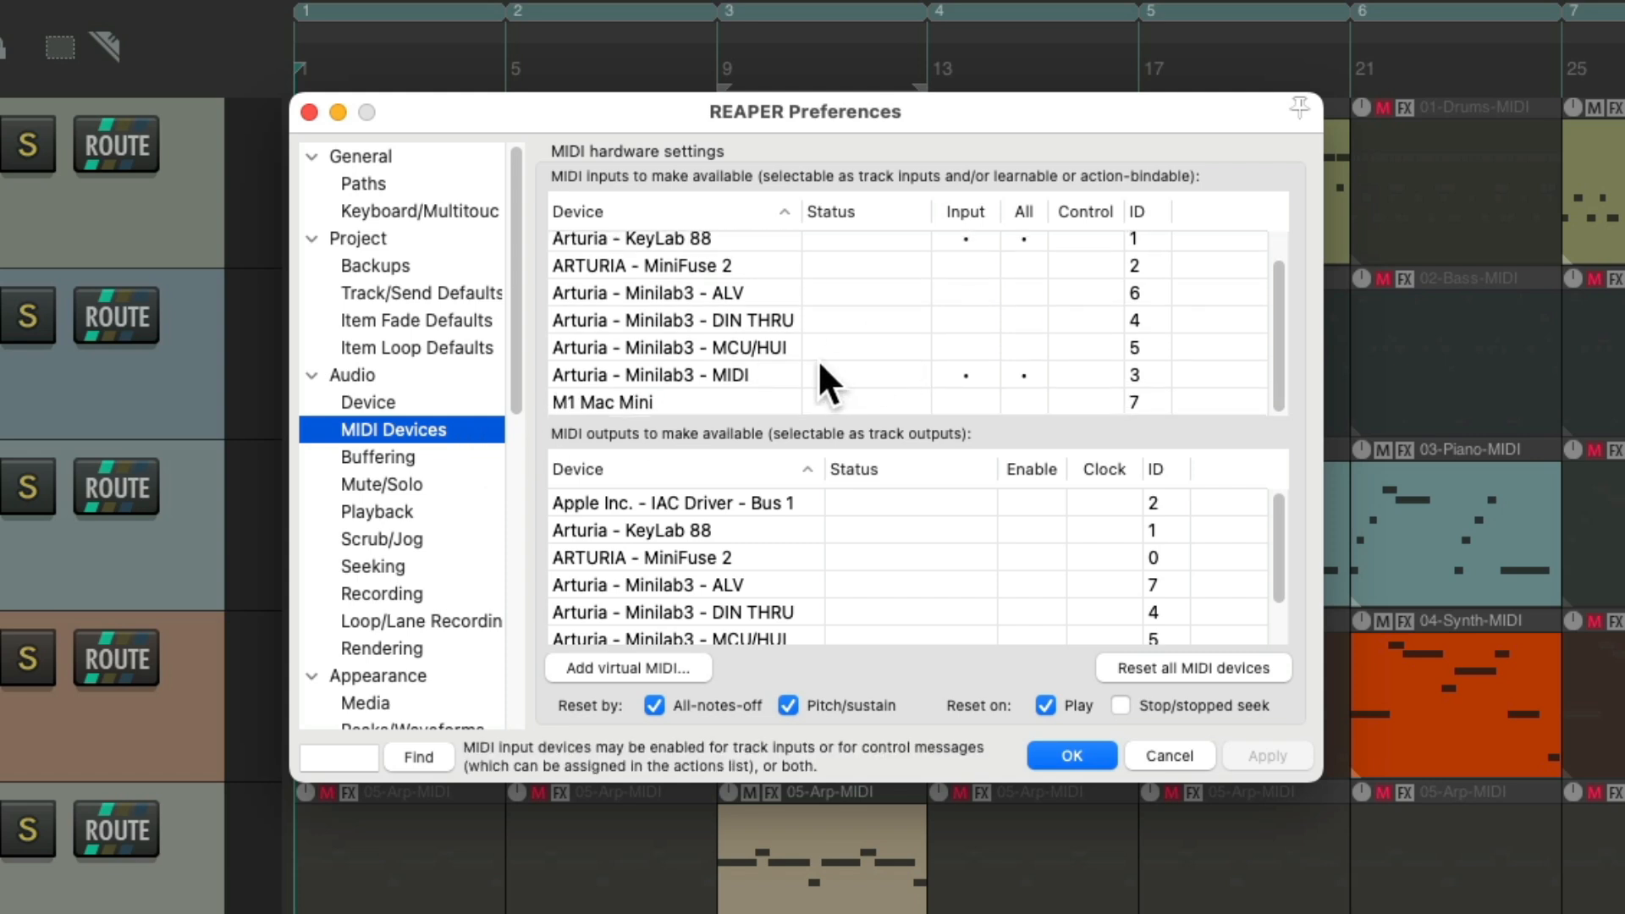
left_click(772, 377)
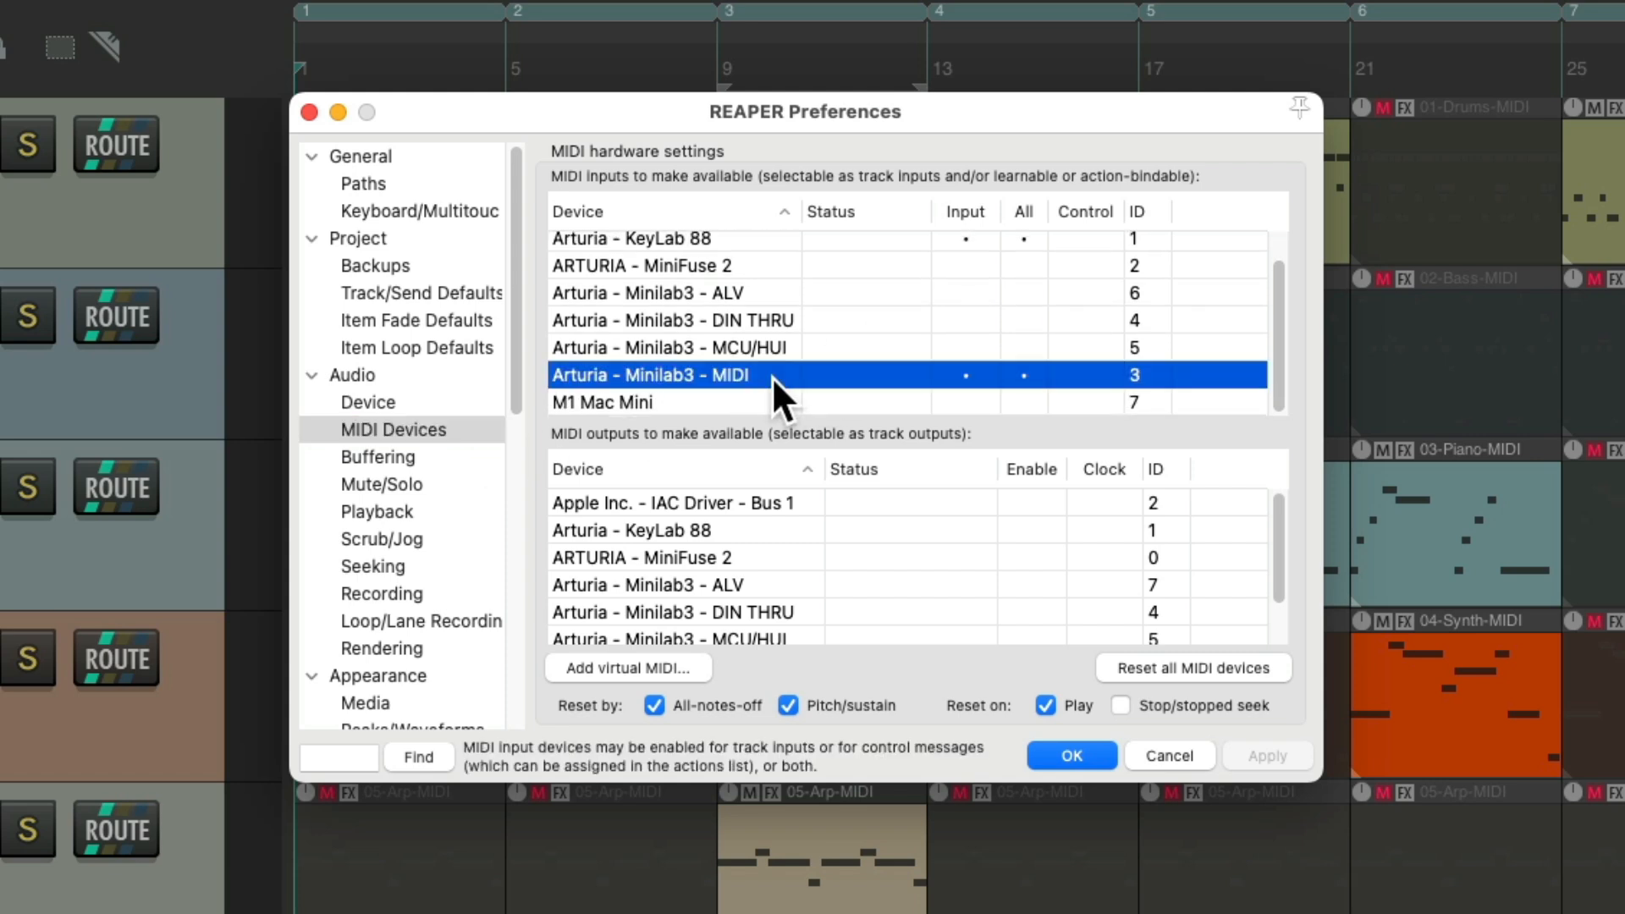
left_click(1086, 375)
key("Return")
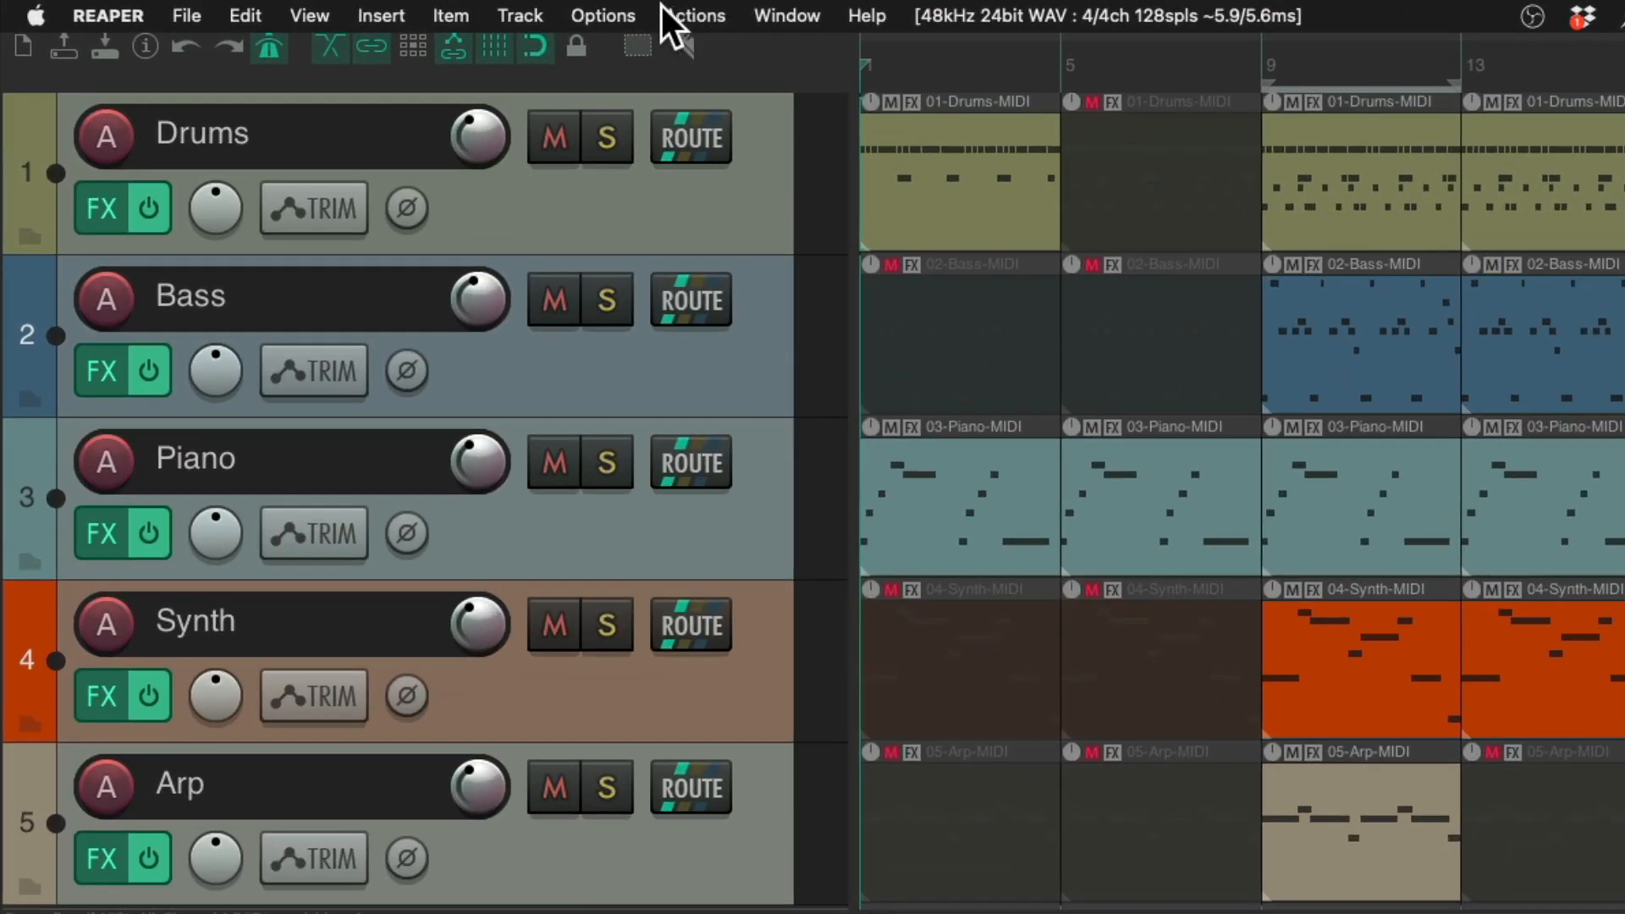
Find the Transport: Play action in the action list and assign the controller's play pad, MIDI Chan 10 Note 41, to it.
left_click(661, 16)
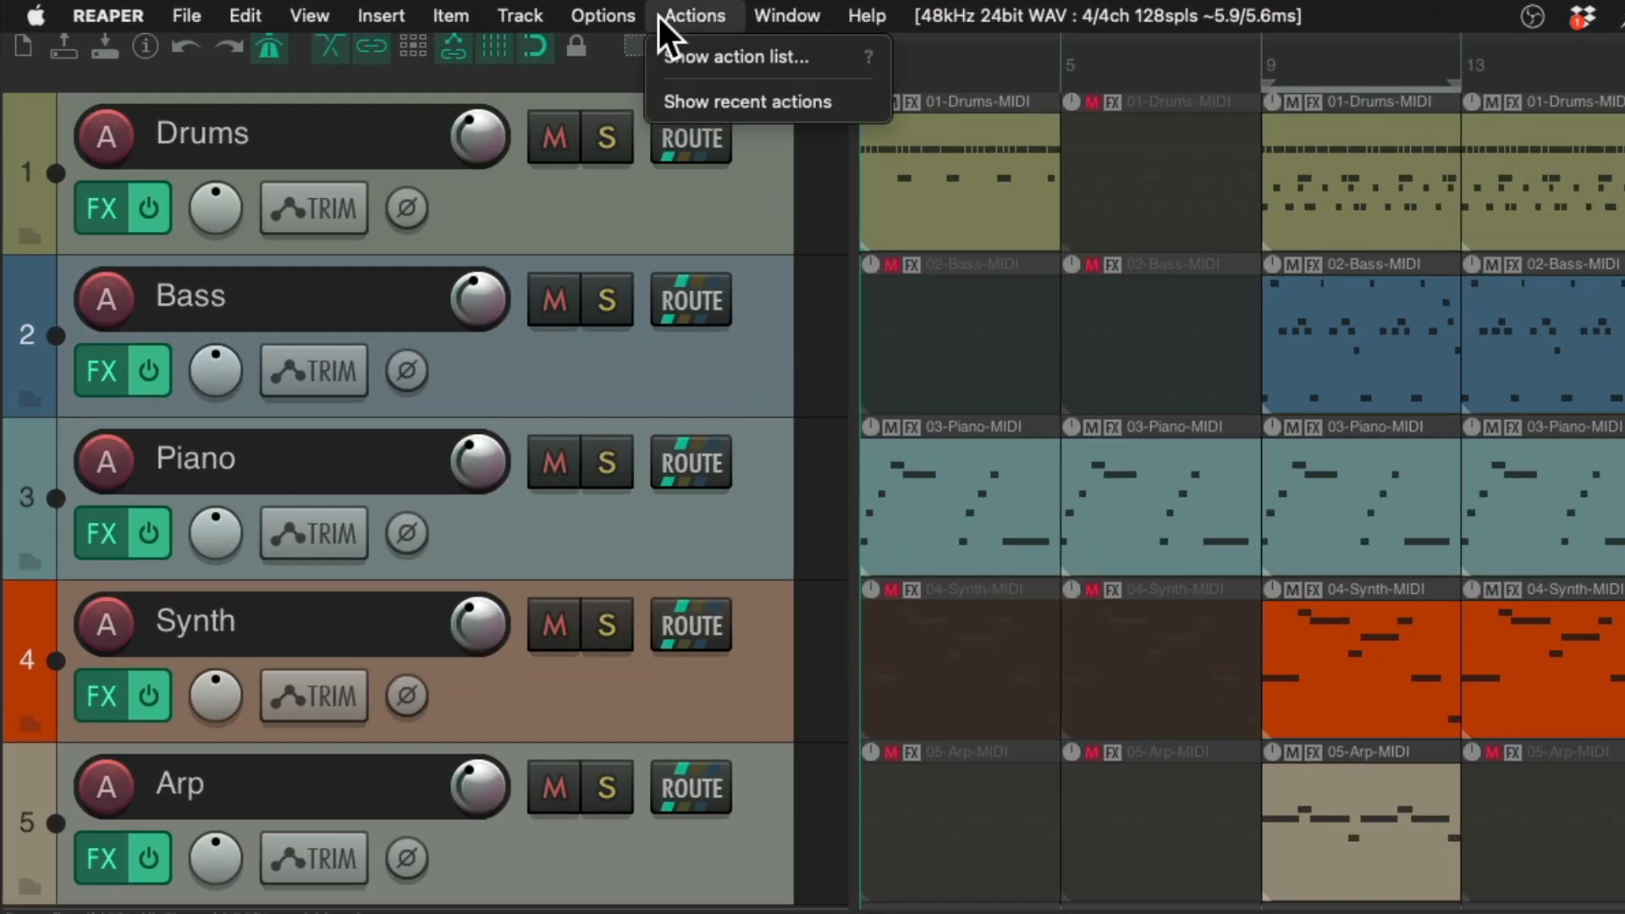
left_click(667, 63)
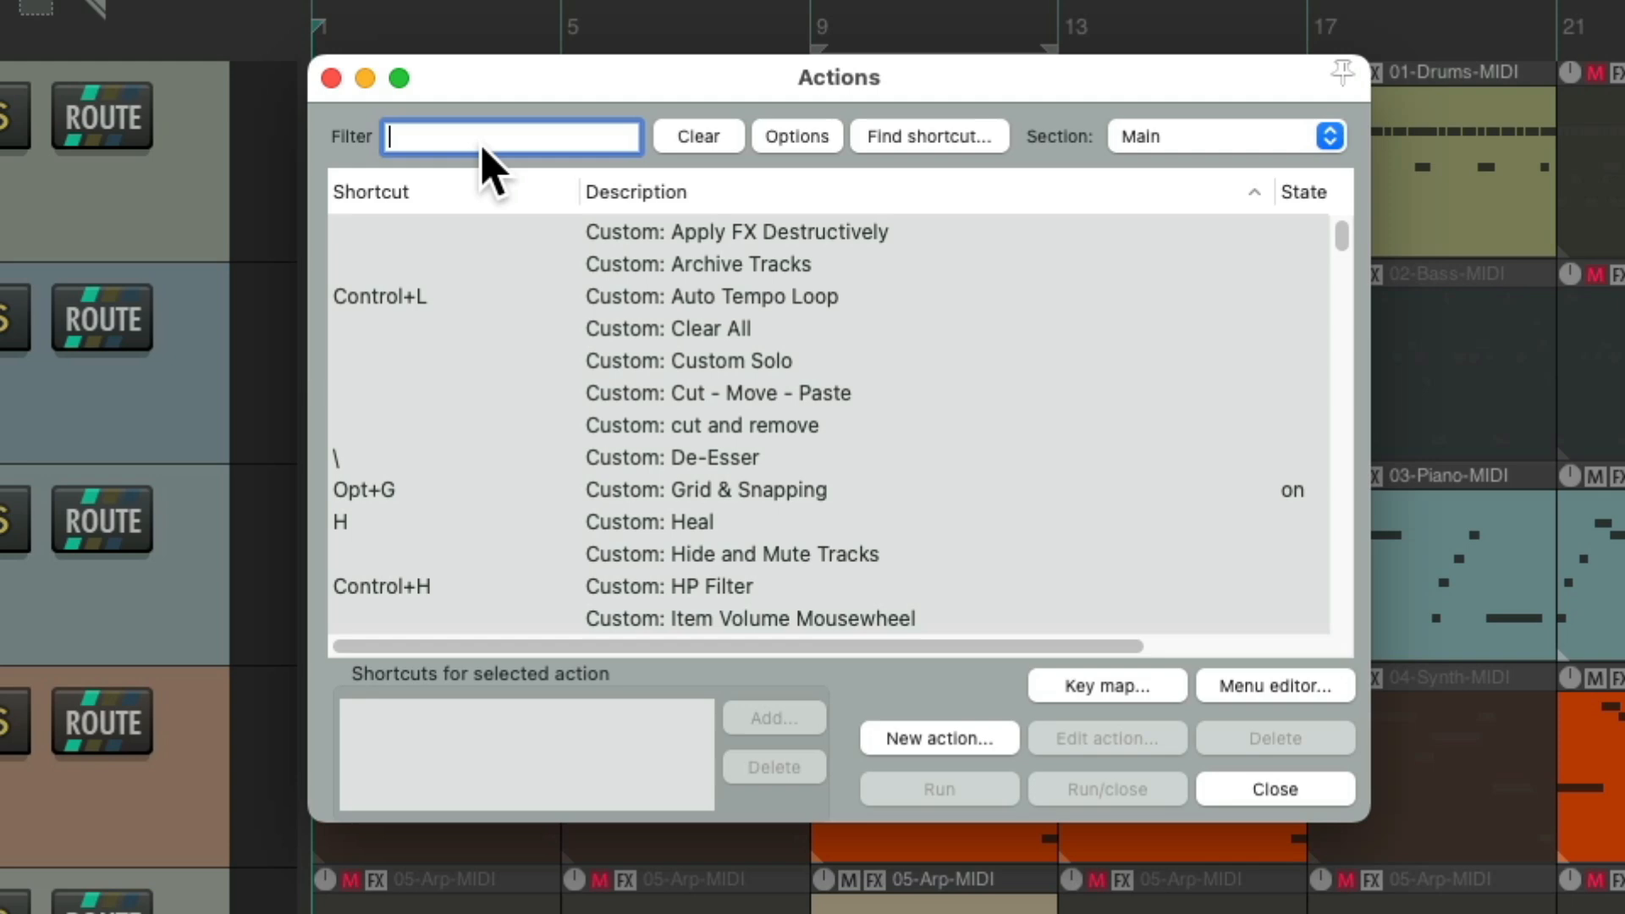
type("transport play")
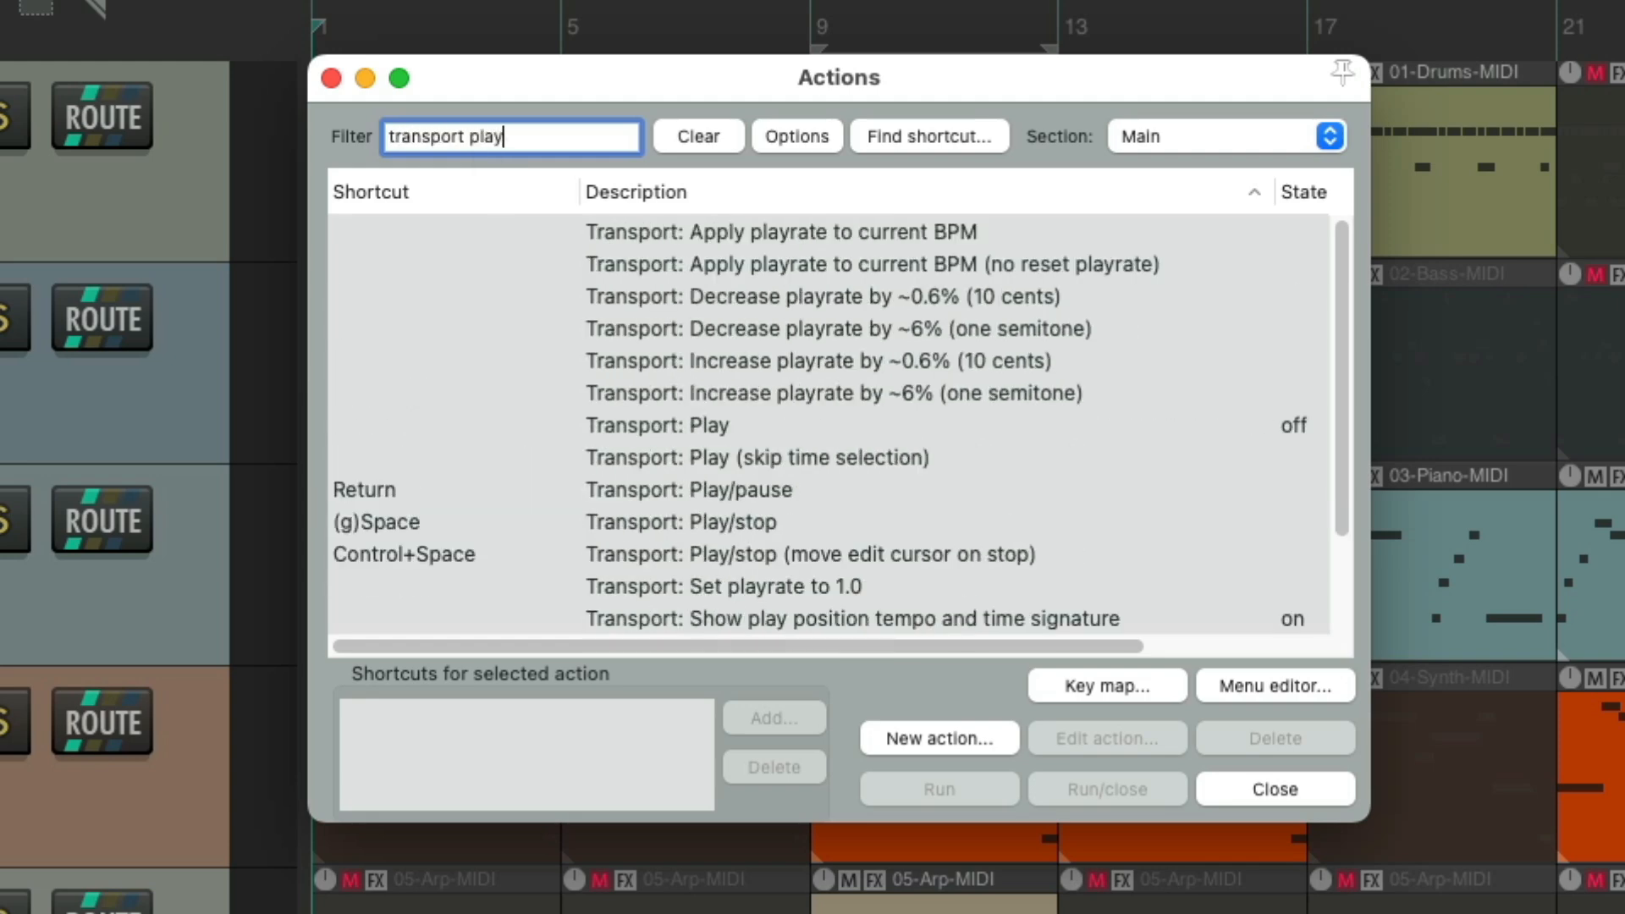
left_click(783, 435)
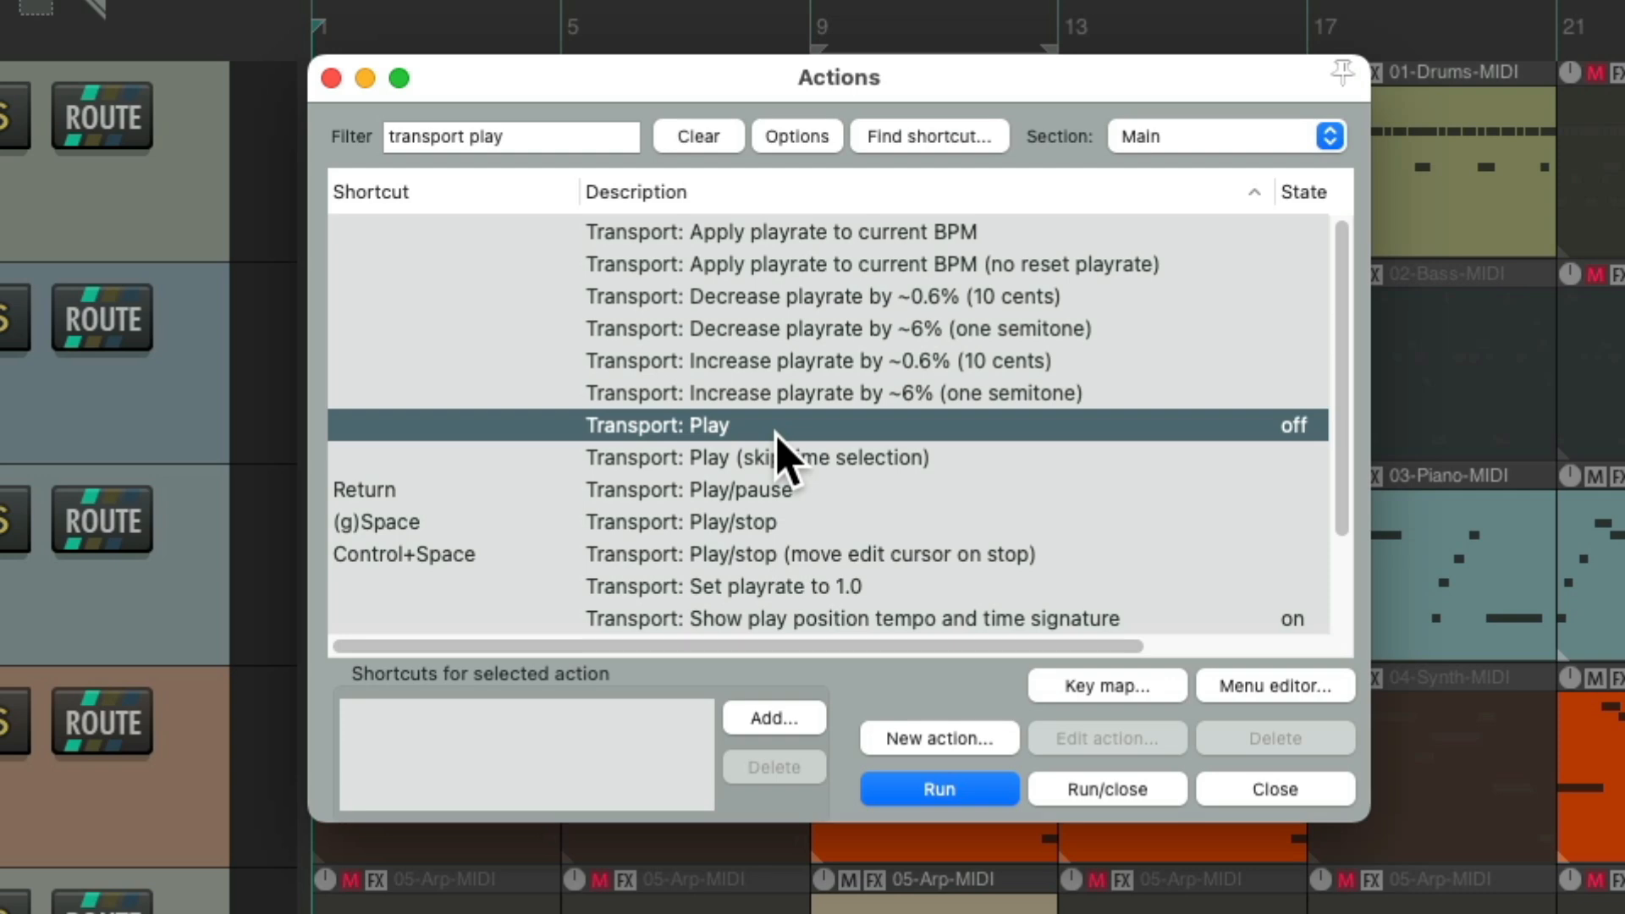
left_click(772, 720)
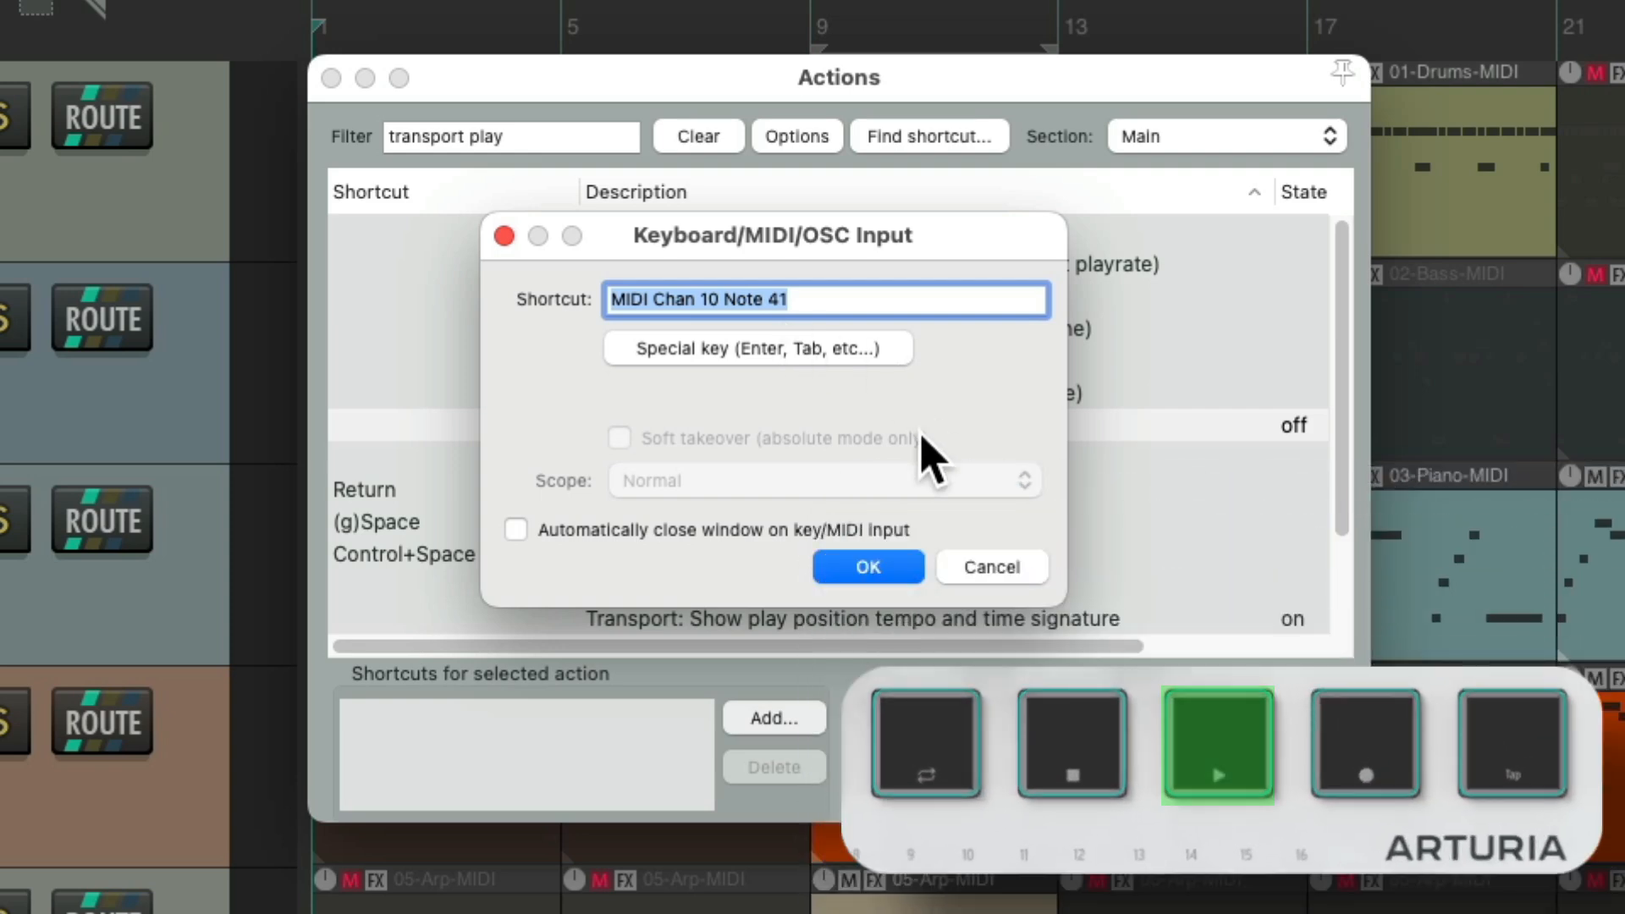
left_click(876, 567)
Filter the actions for "transport stop" and assign the controller's stop pad, MIDI Chan 10 Note 40, to Transport: Stop.
key("BackSpace")
key("BackSpace")
key("BackSpace")
key("BackSpace")
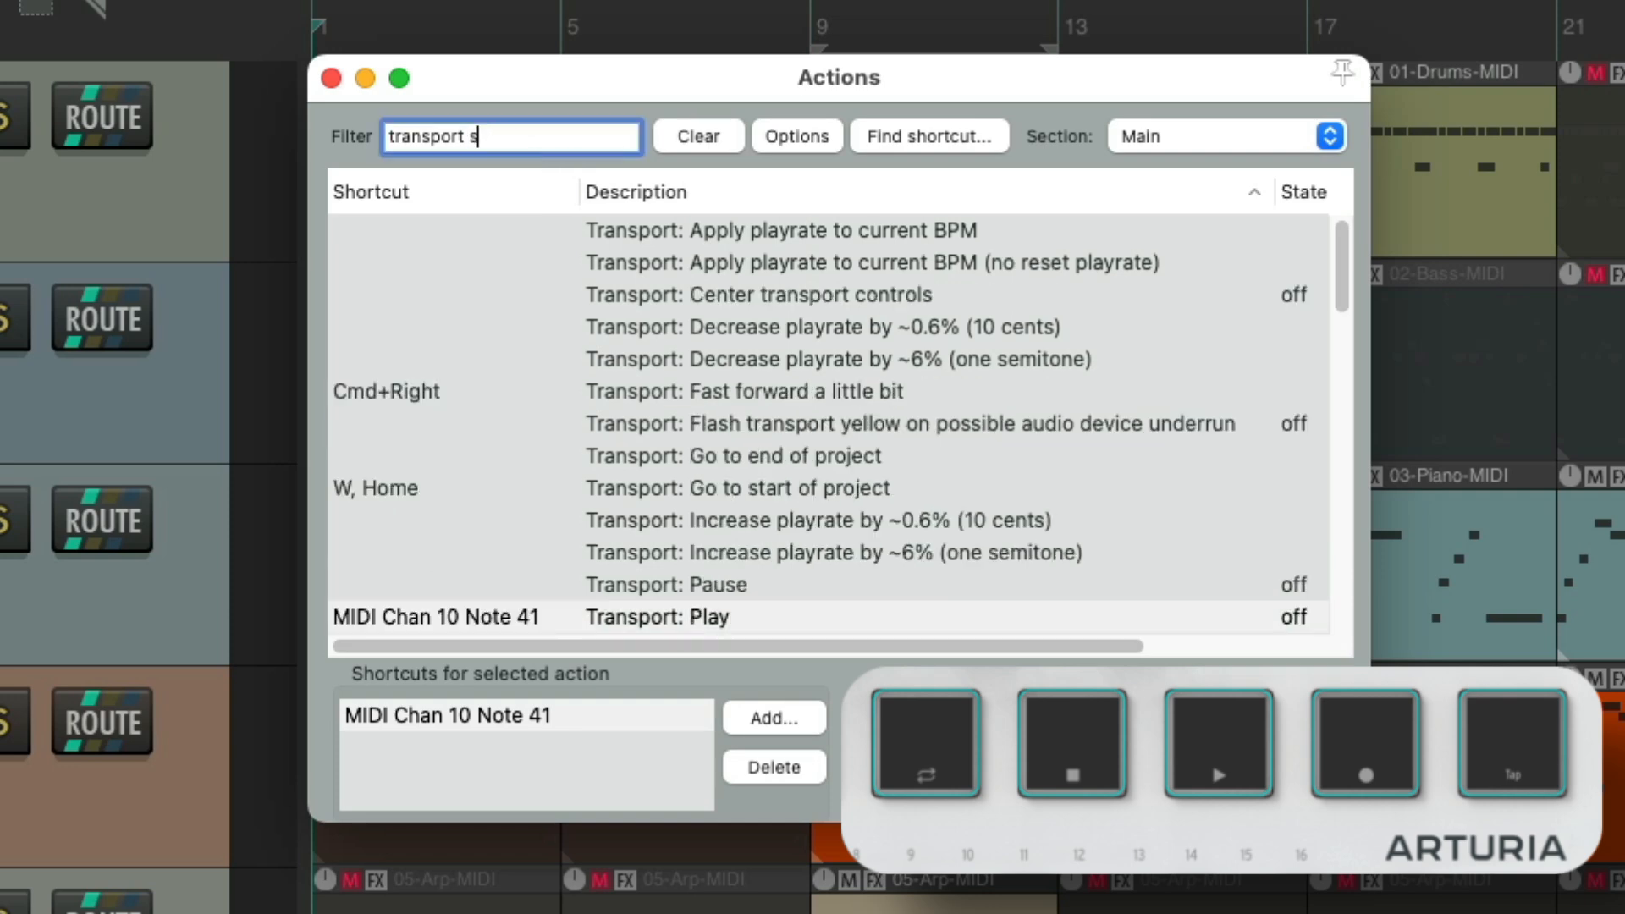
type("stop")
left_click(766, 459)
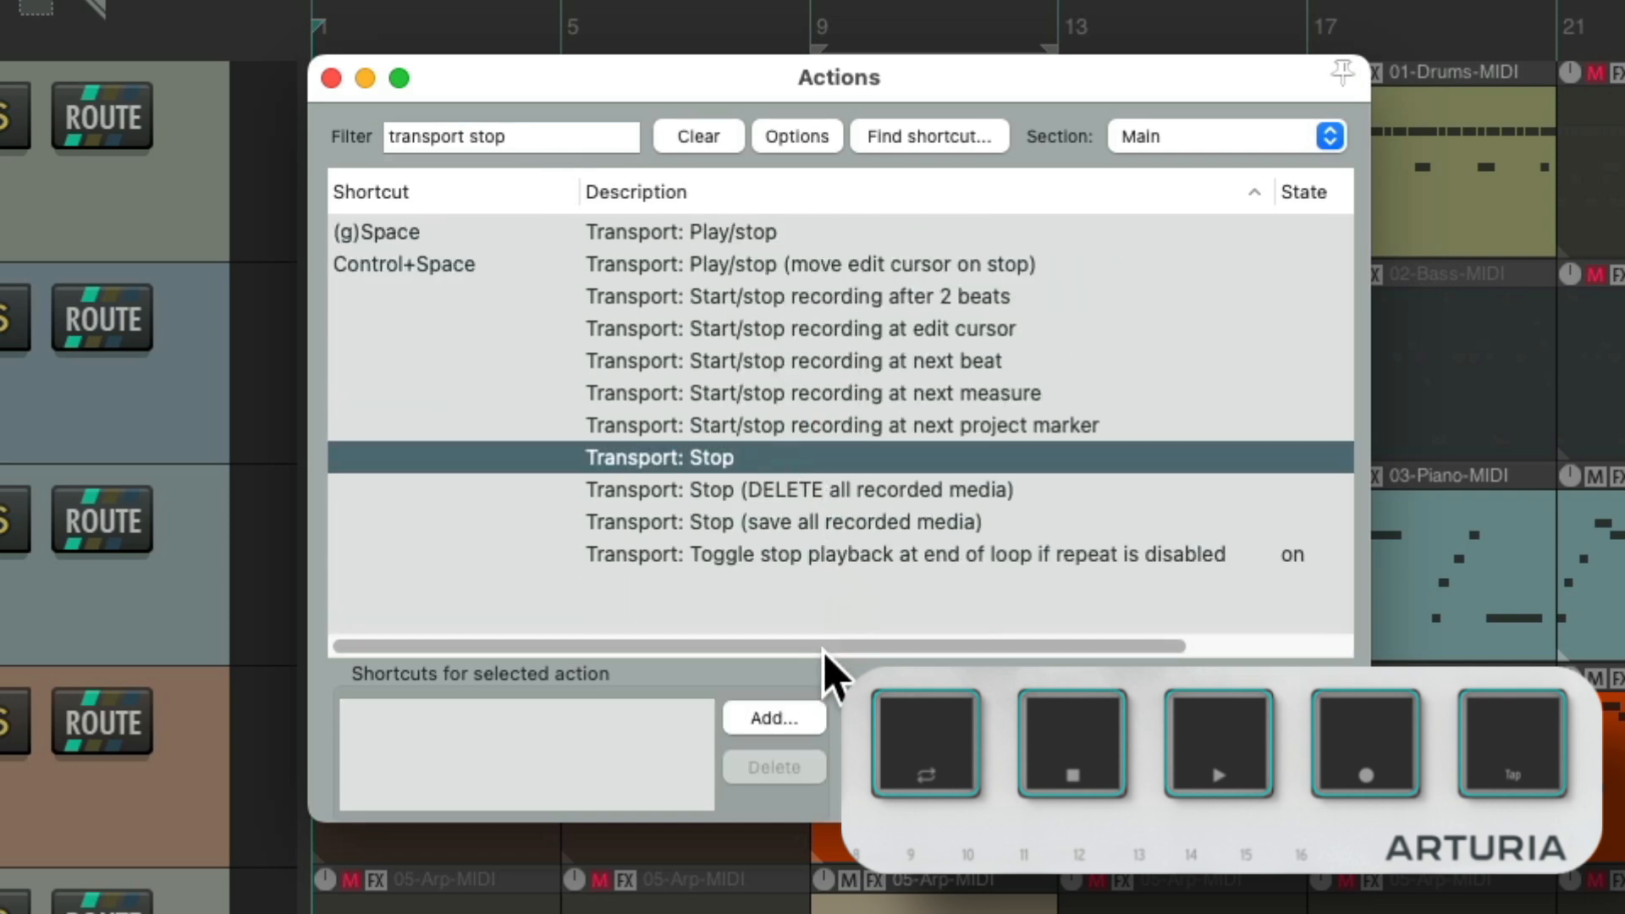
left_click(774, 718)
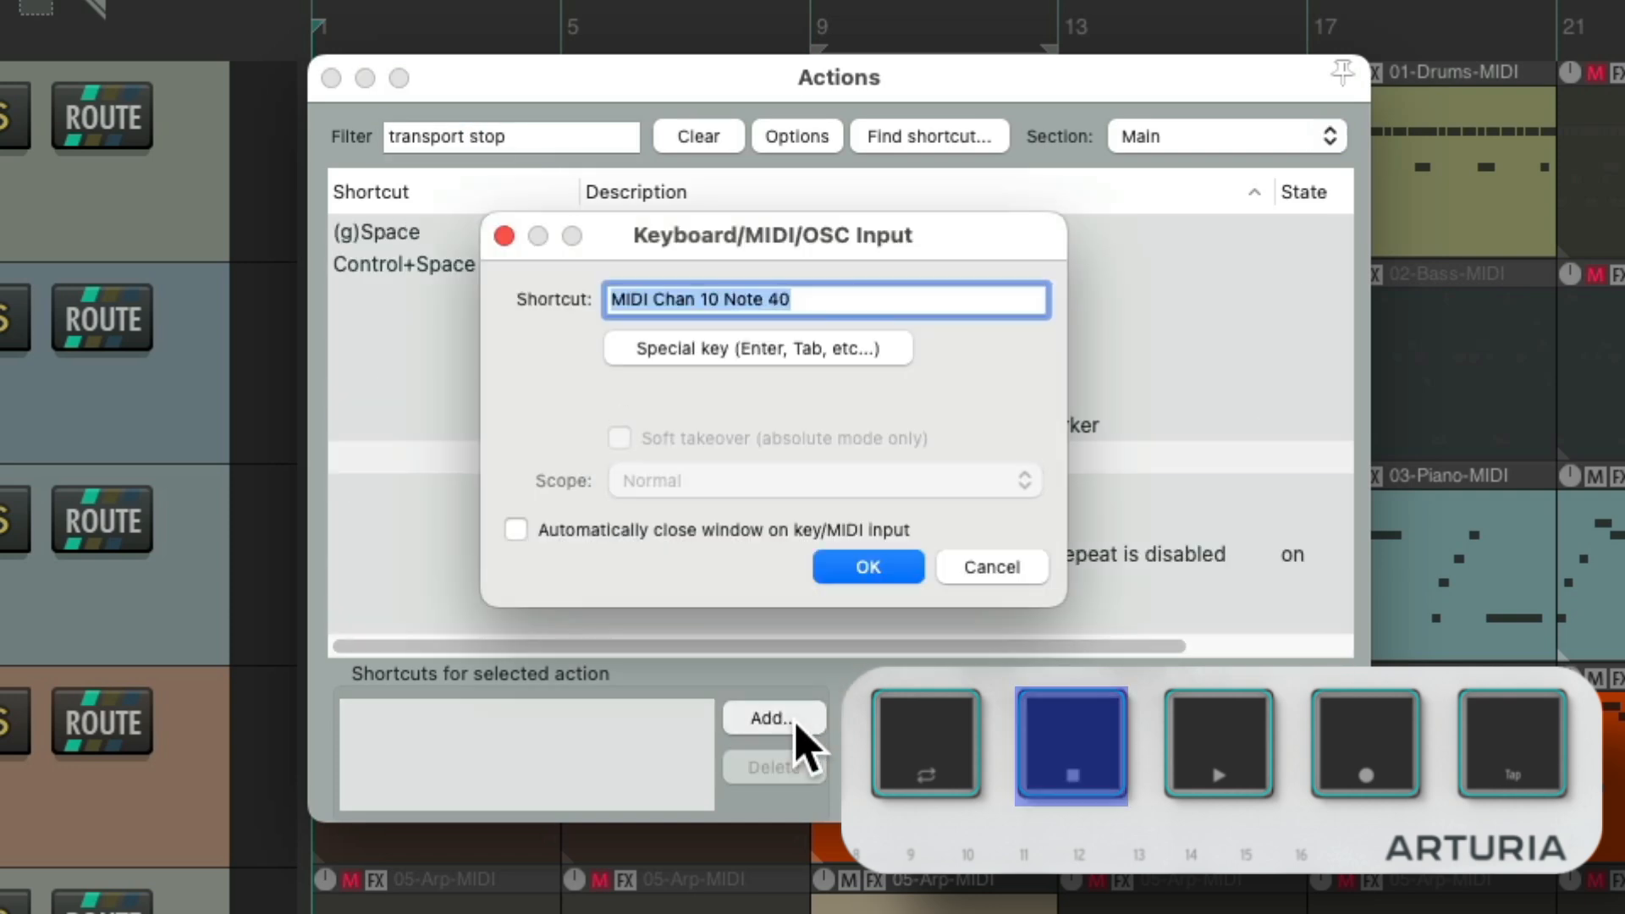
key("Return")
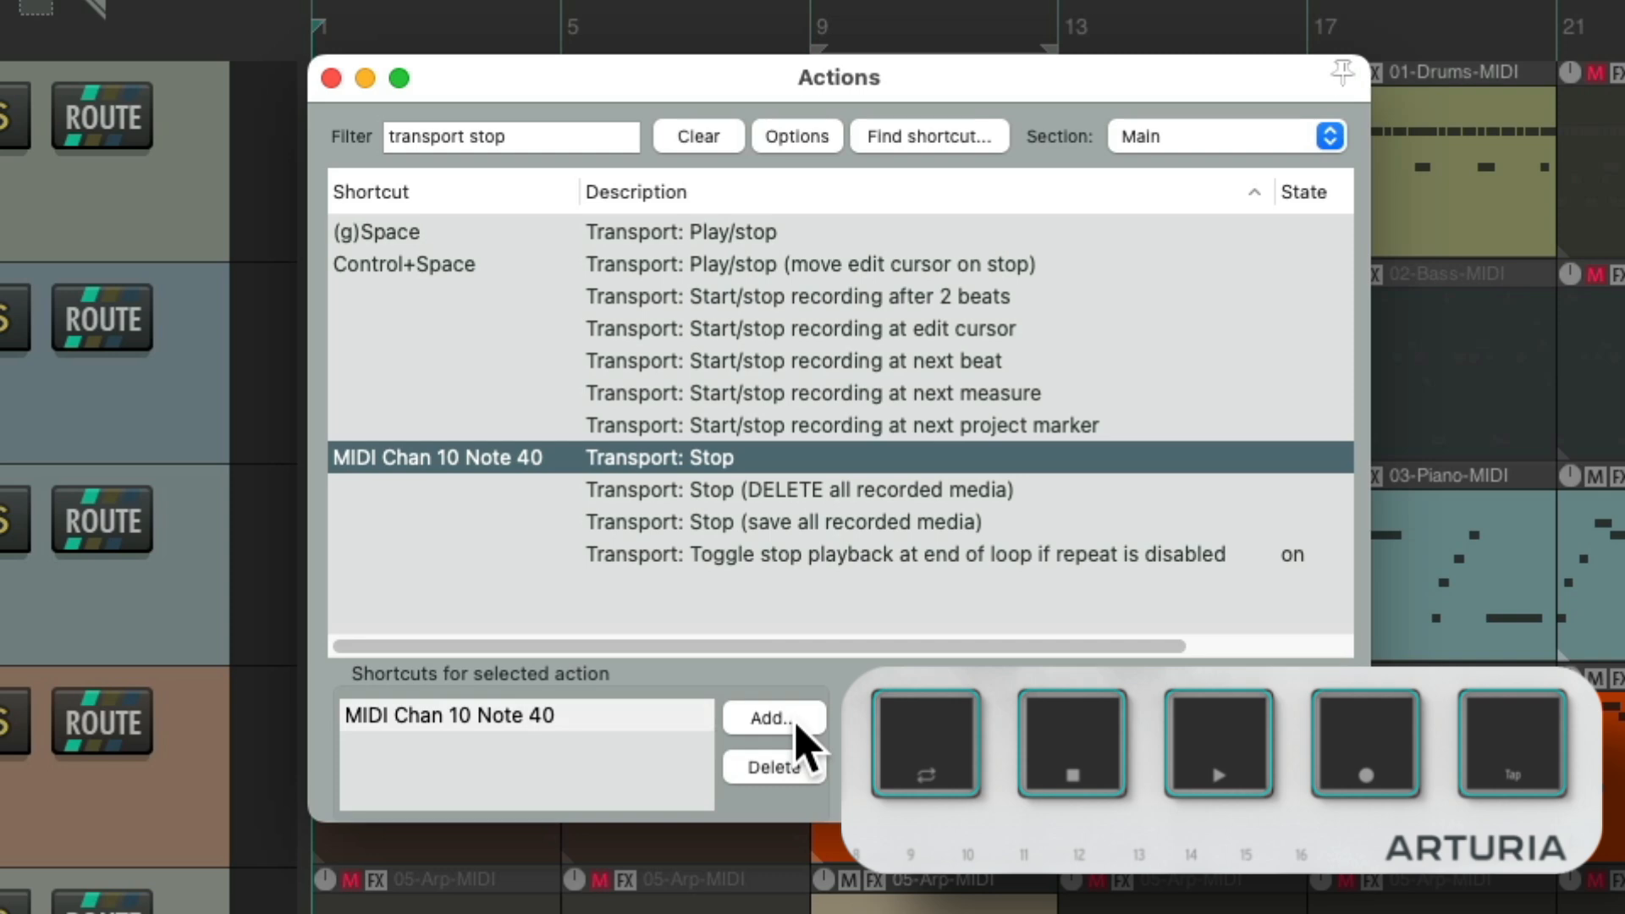
Filter the actions for "transport record" and assign the controller's record pad, MIDI Chan 10 Note 42, to Transport: Record.
double_click(484, 138)
type("record")
left_click(673, 234)
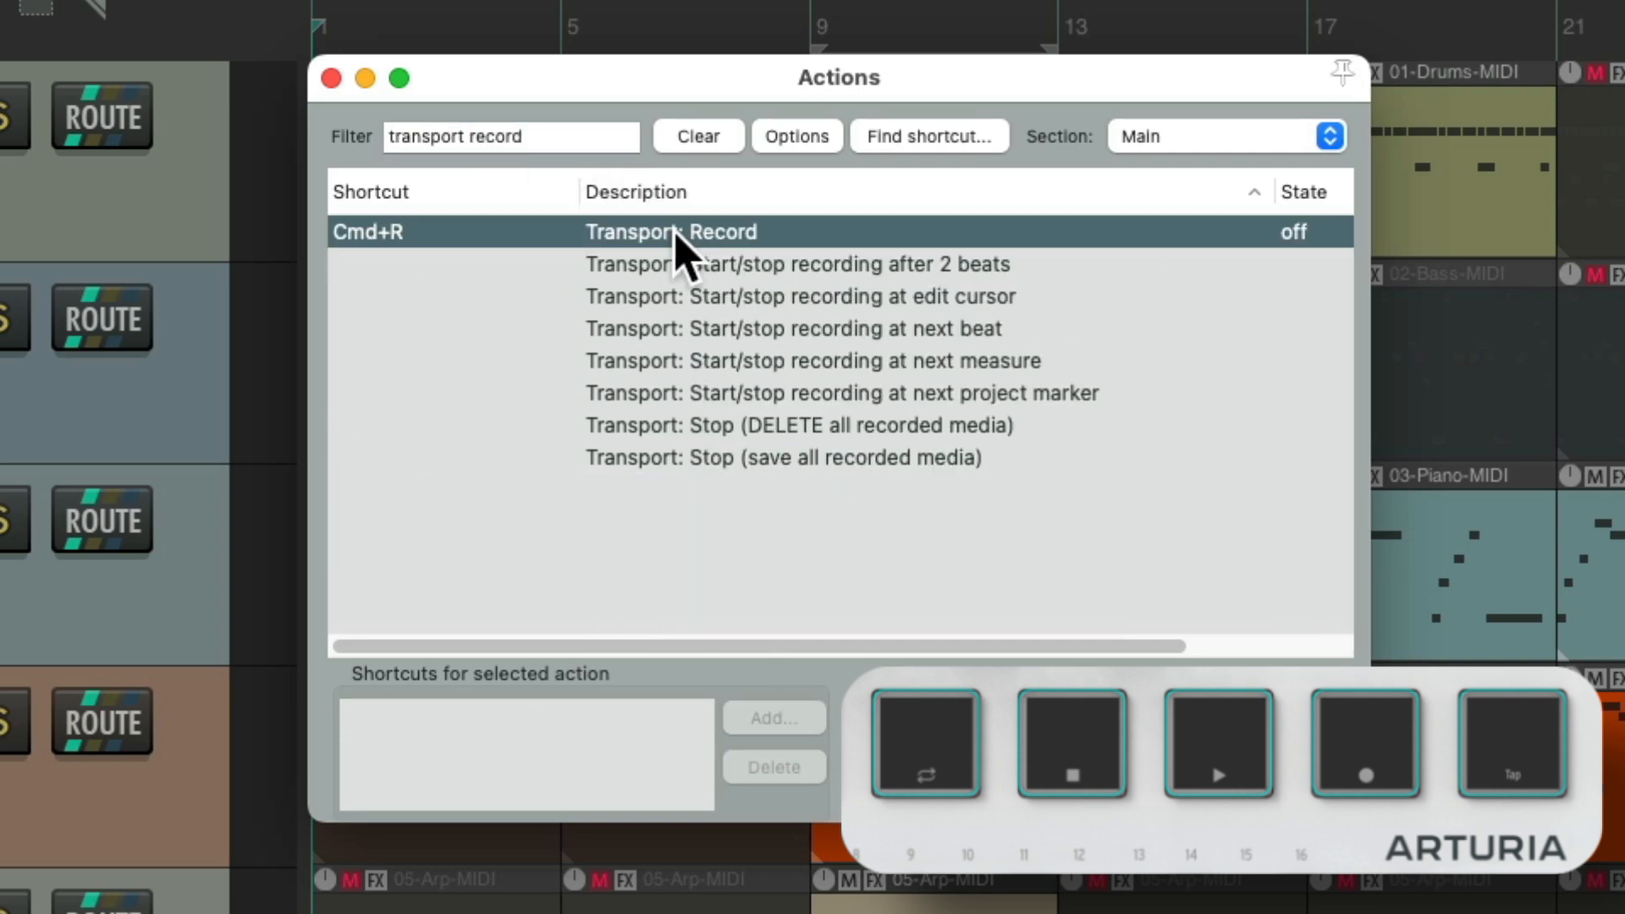
left_click(786, 718)
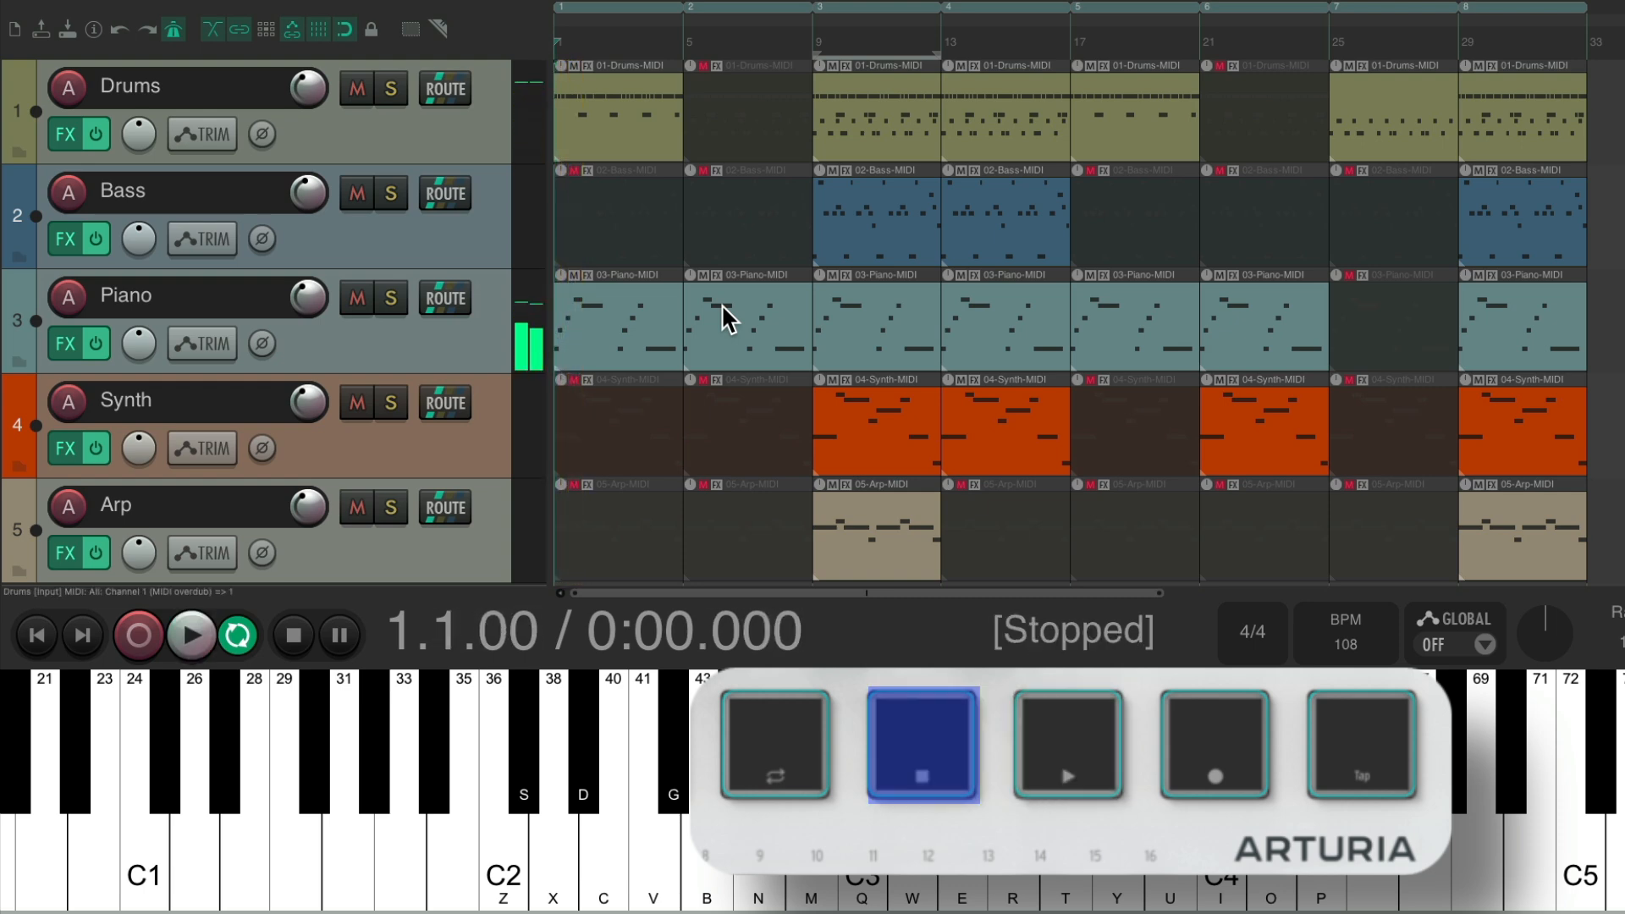
Select the Drums track and move the selection track by track down to Arp and back to Drums.
left_click(496, 138)
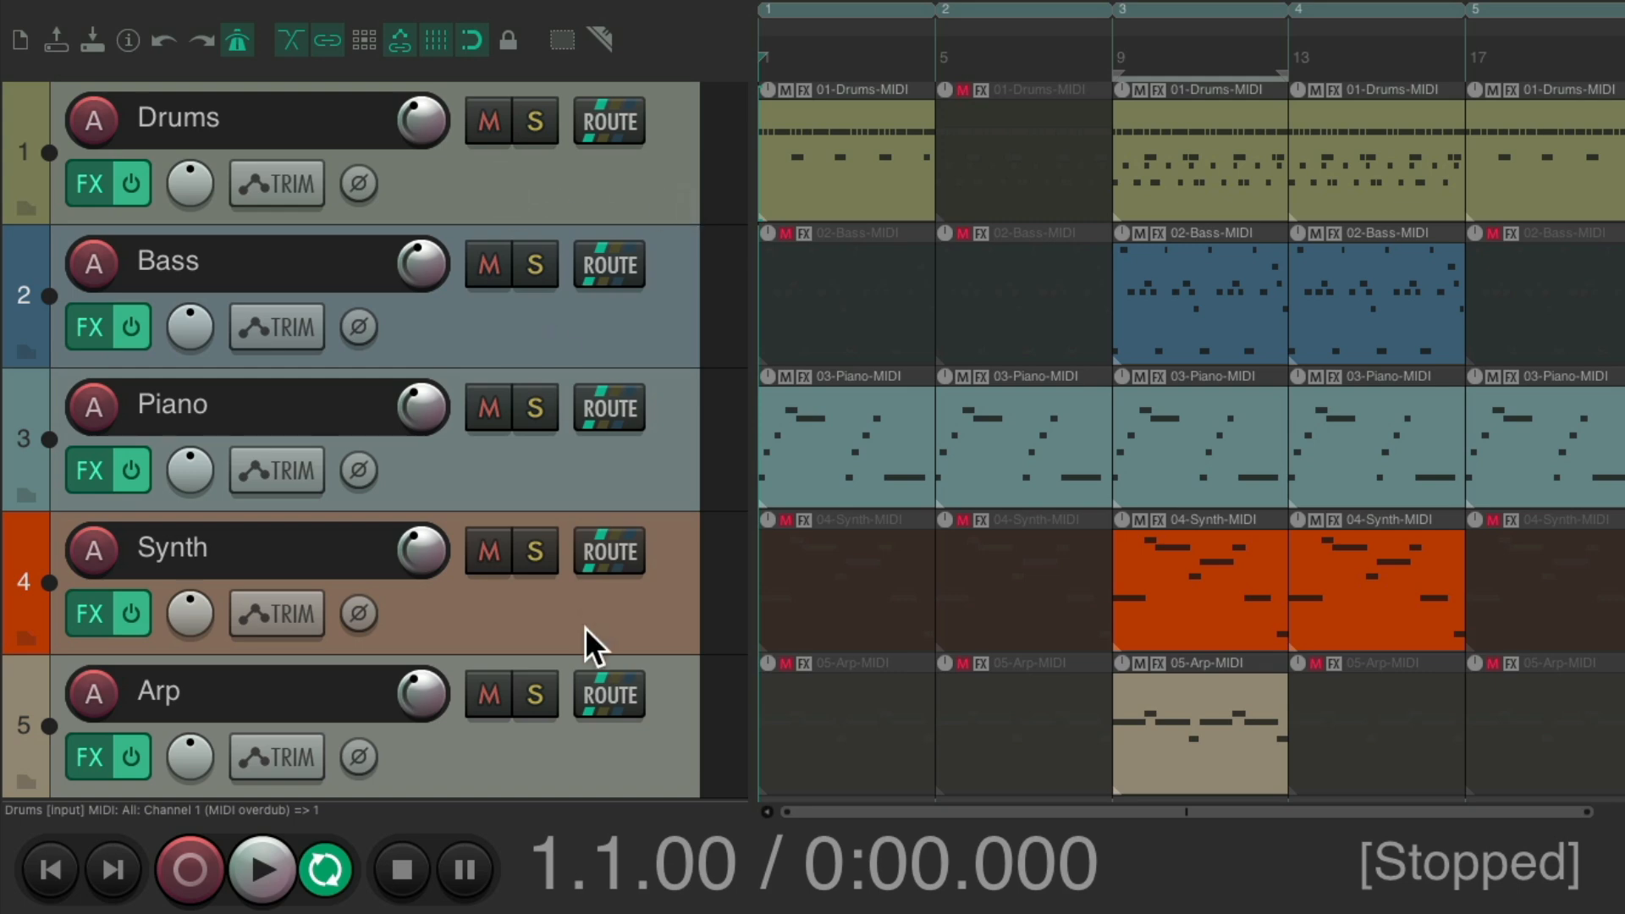
left_click(653, 184)
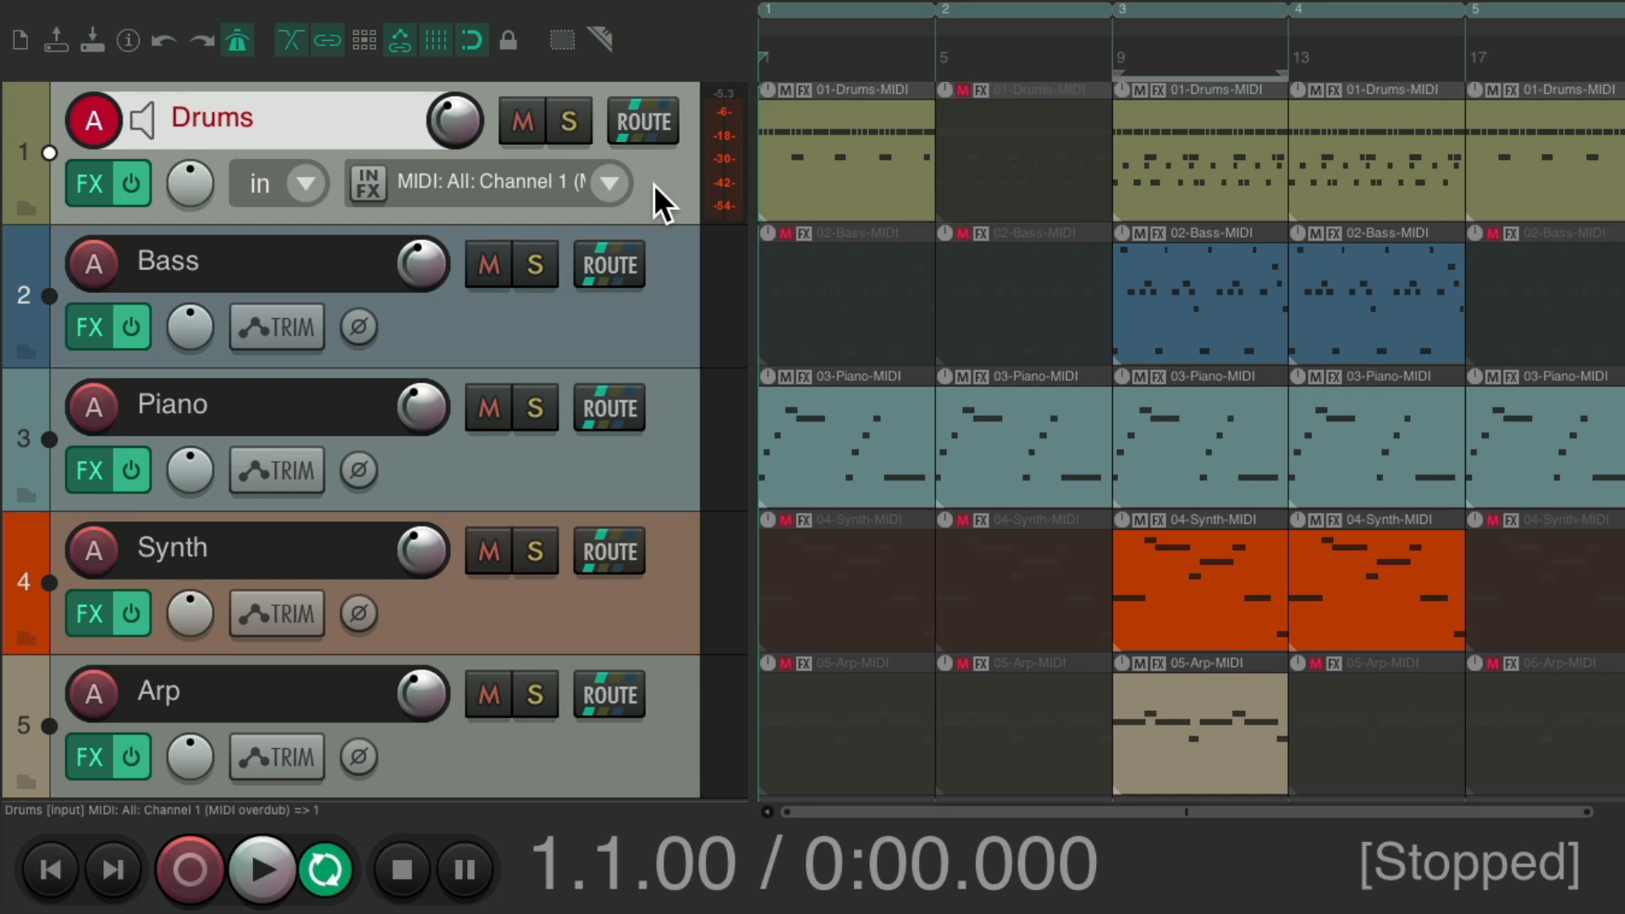
key("Down")
key("Down")
key("Down")
key("Down")
key("Up")
key("Up")
key("Up")
key("Up")
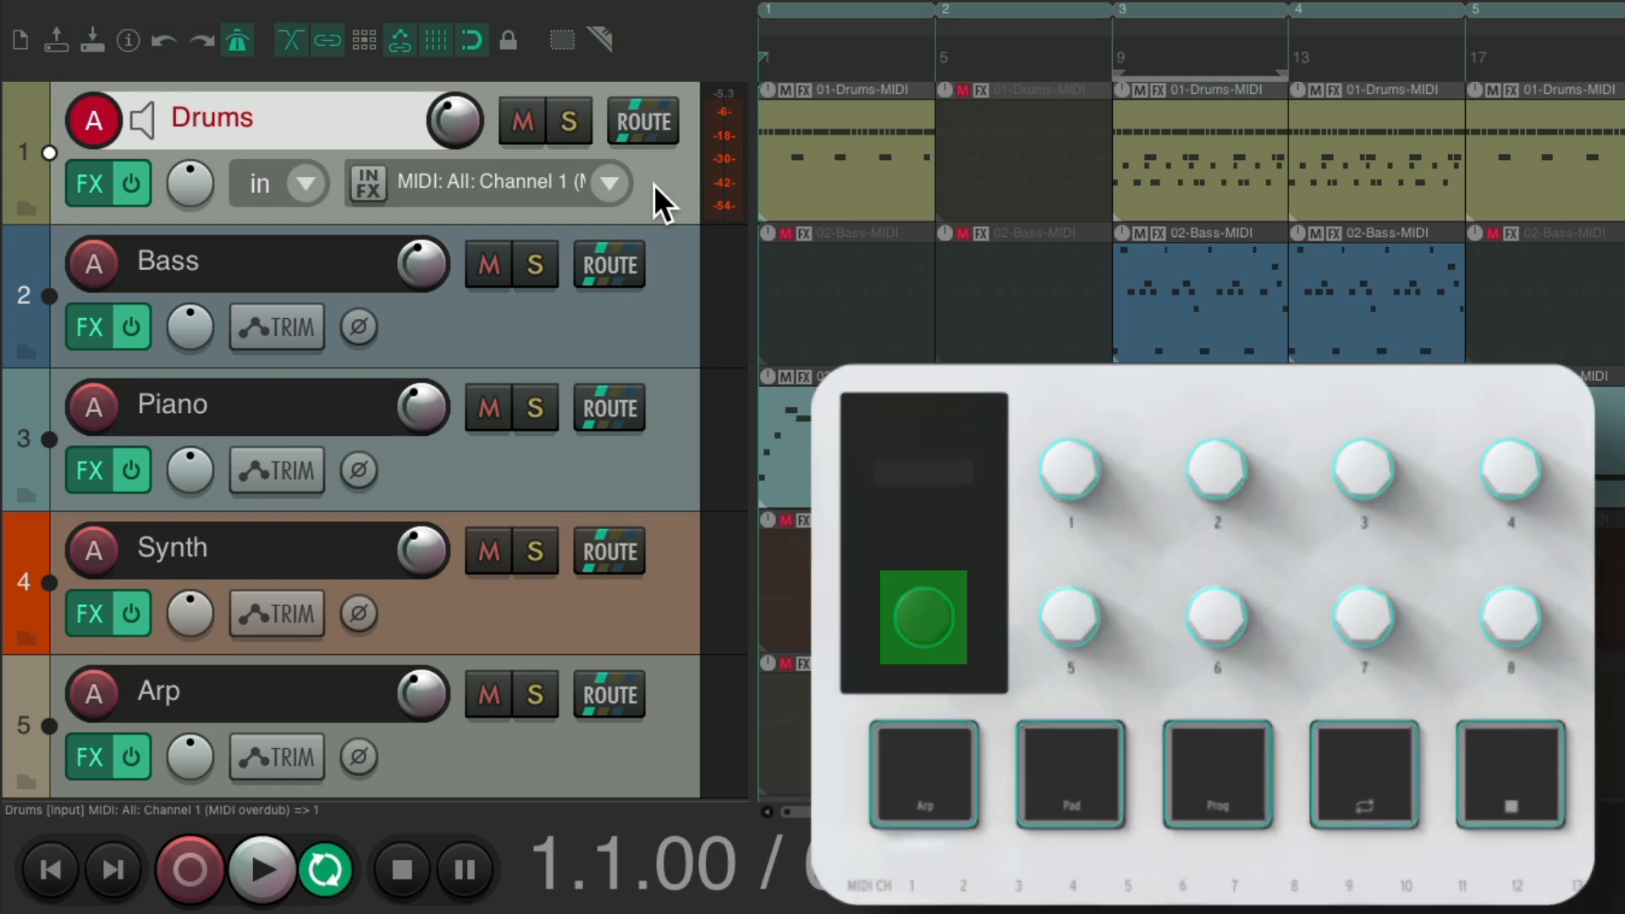
Filter the actions for "go to track" and assign the main encoder, MIDI Chan 1 CC 114 in Relative 2 mode, to View: Go to track.
key("shift+slash")
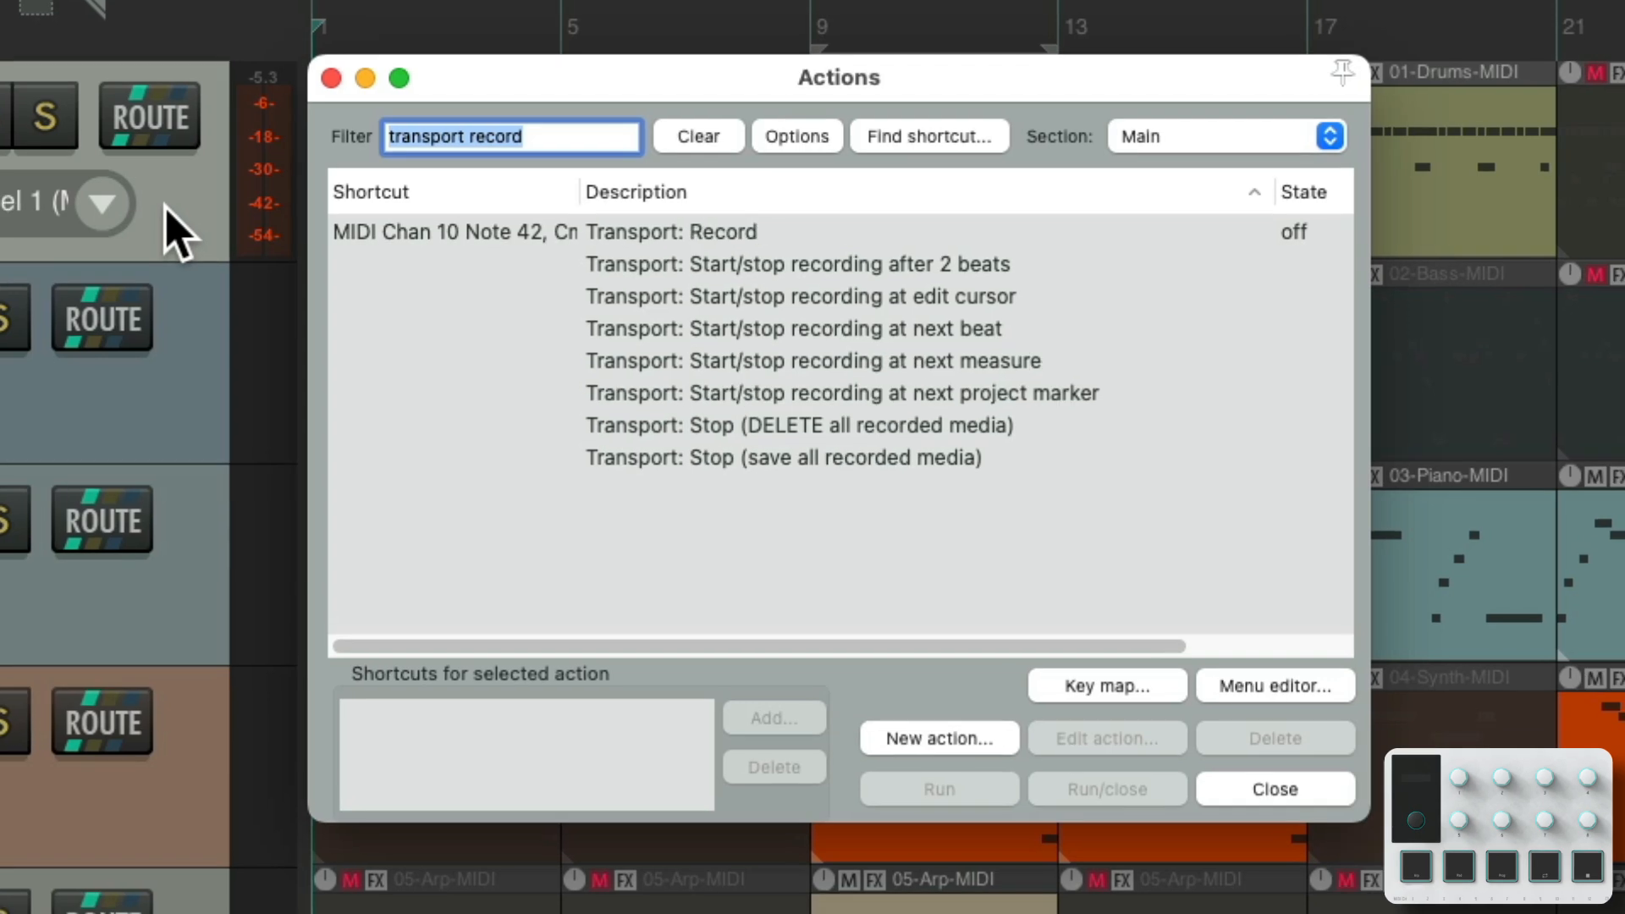
type("go to track")
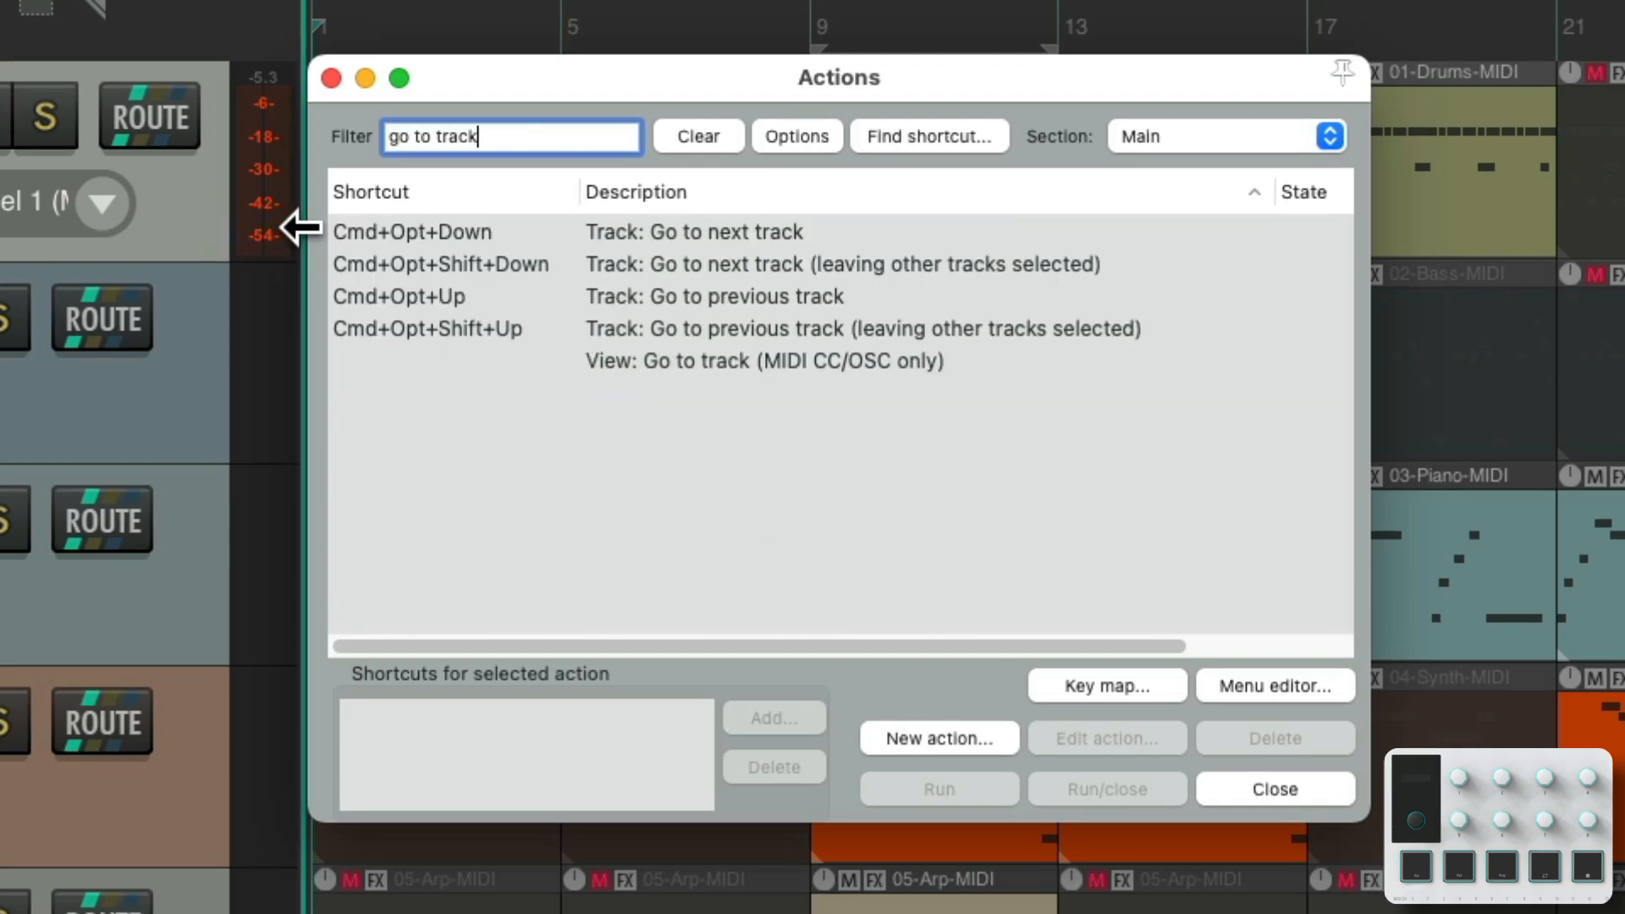
left_click(658, 365)
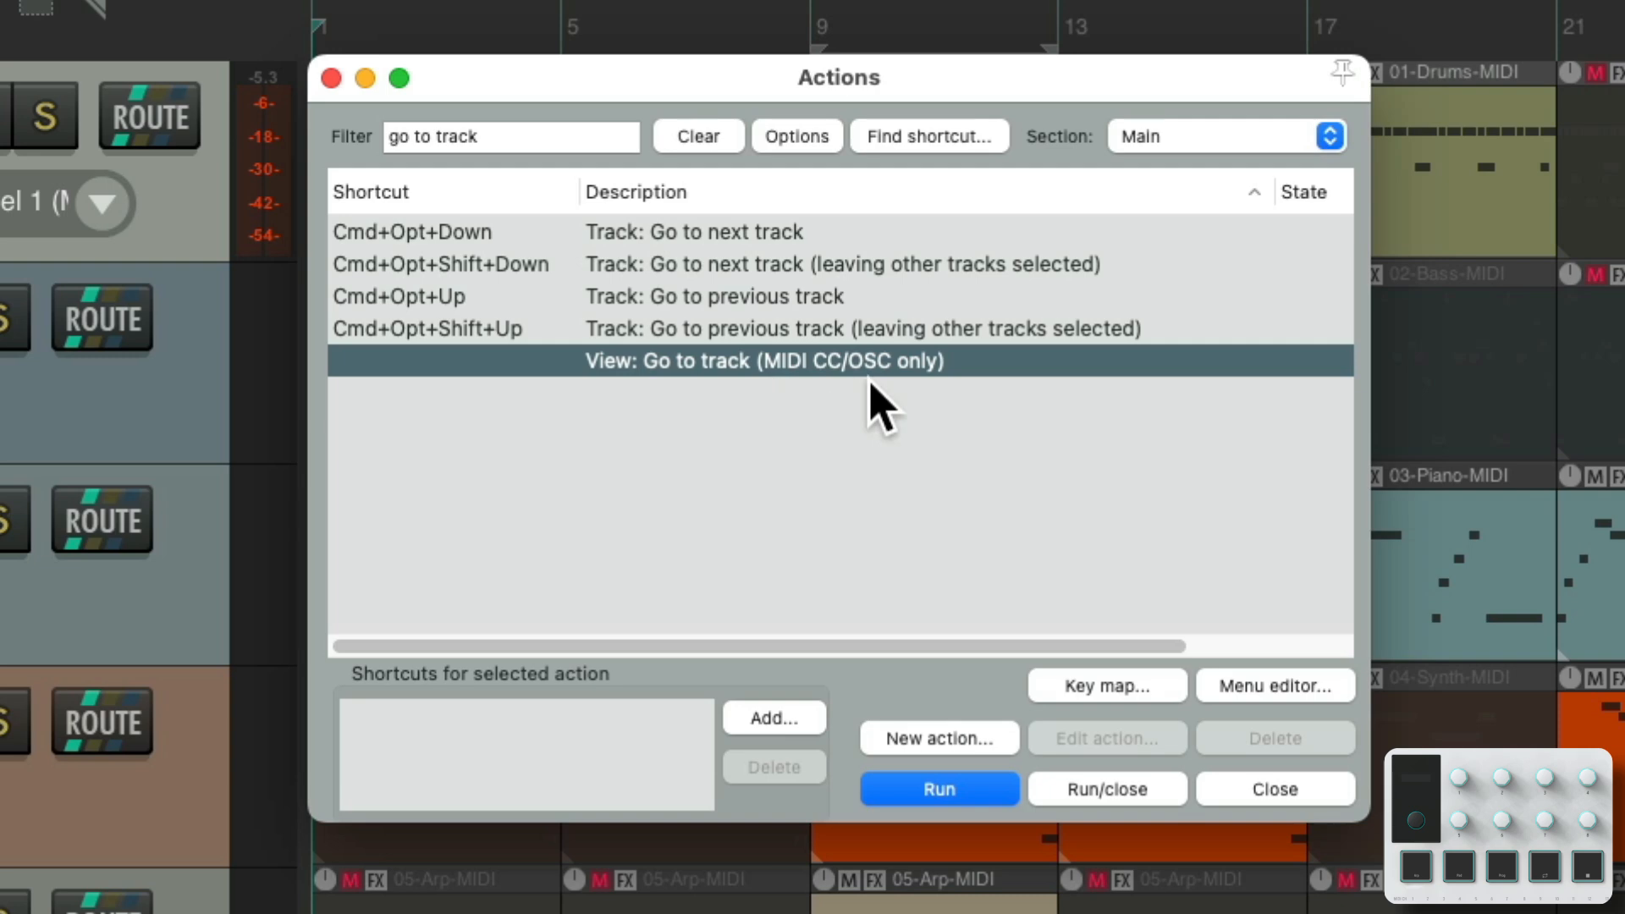
left_click(774, 718)
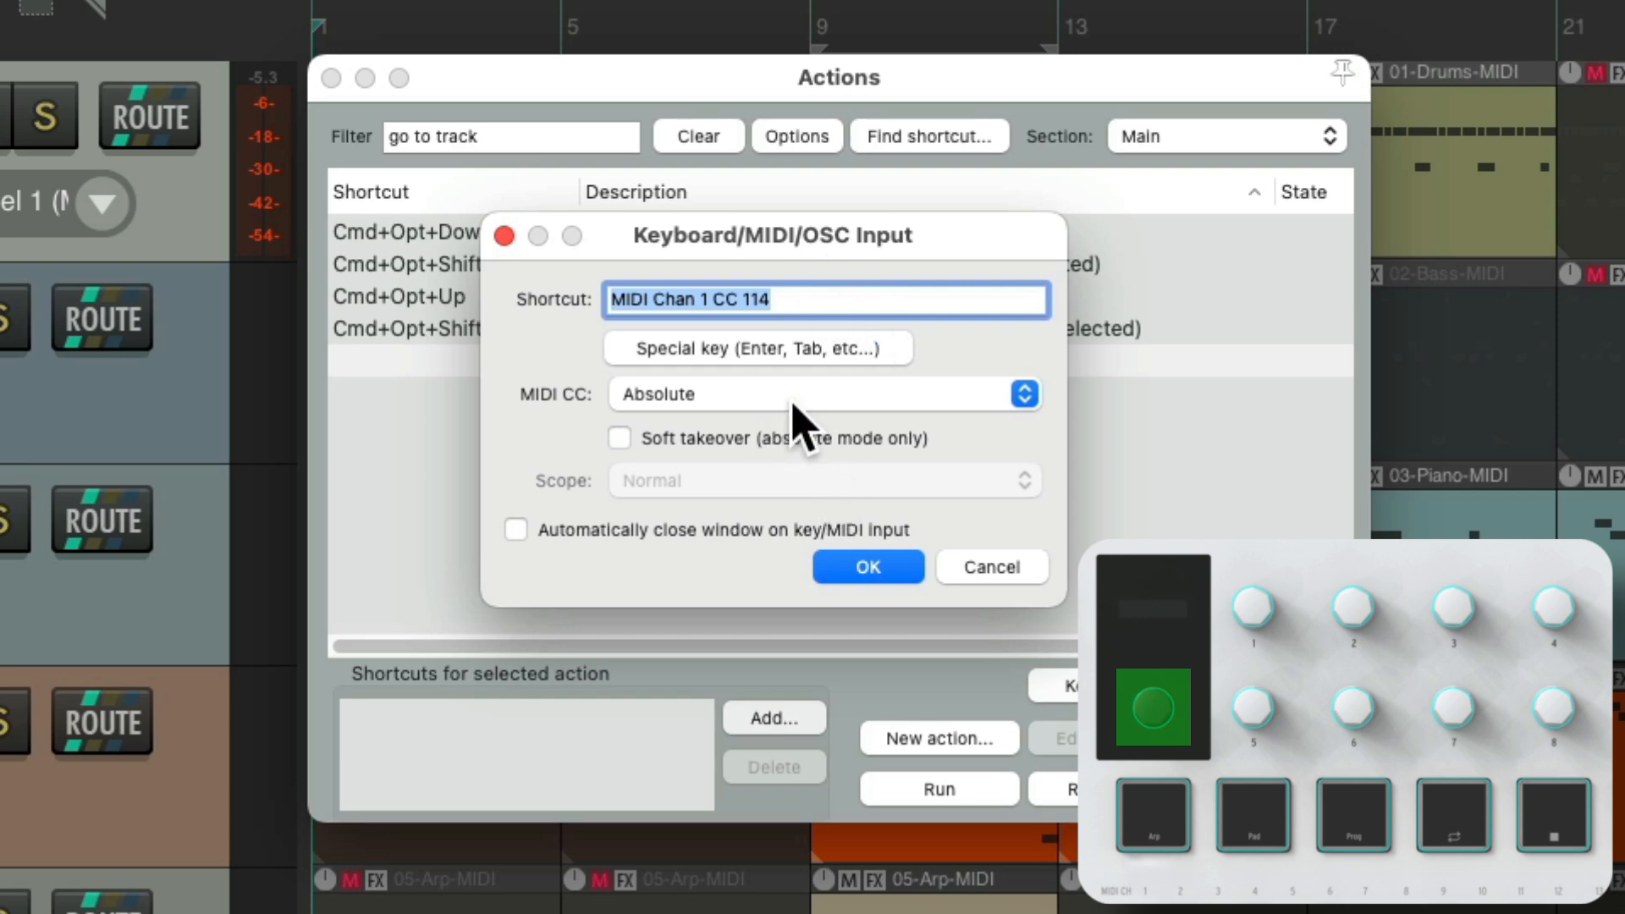
left_click(747, 398)
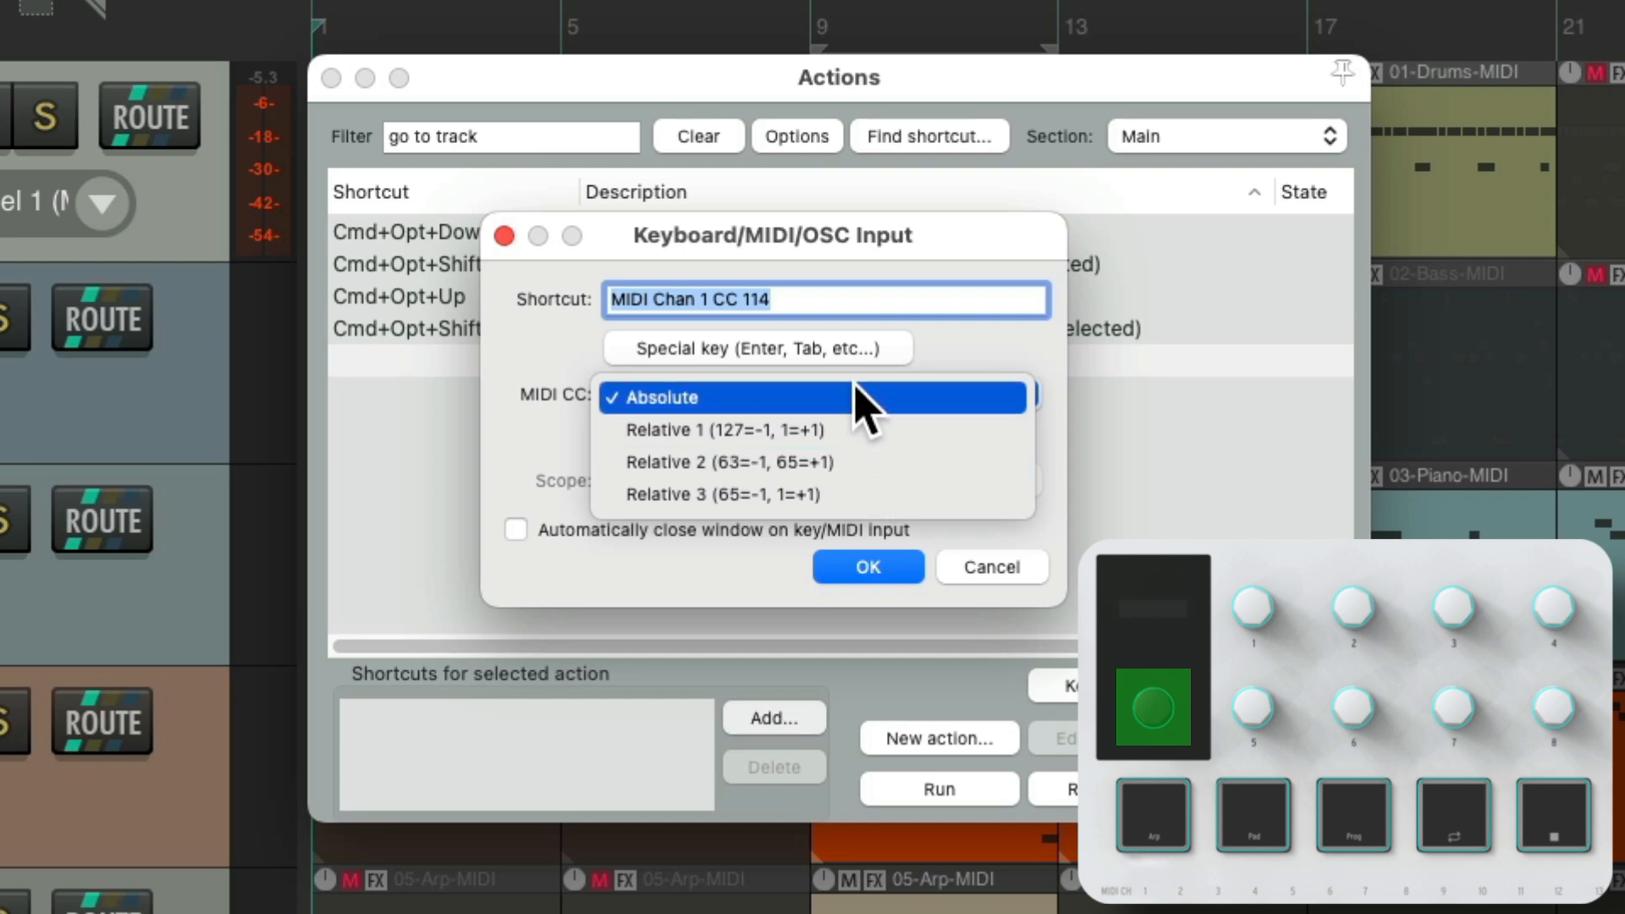
left_click(857, 463)
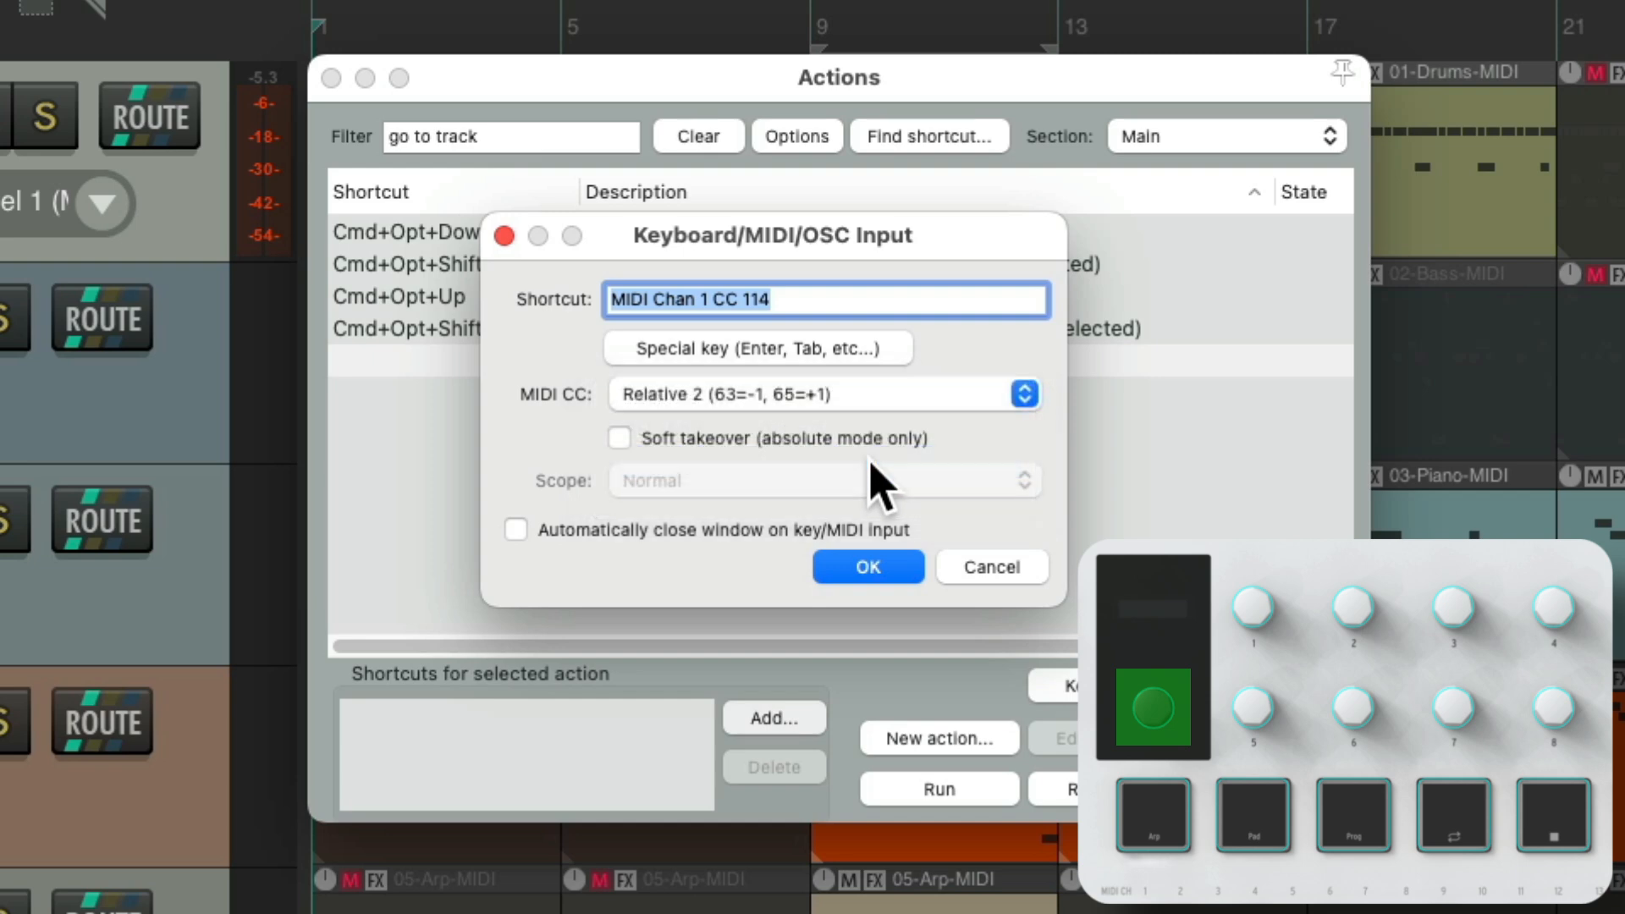
left_click(891, 556)
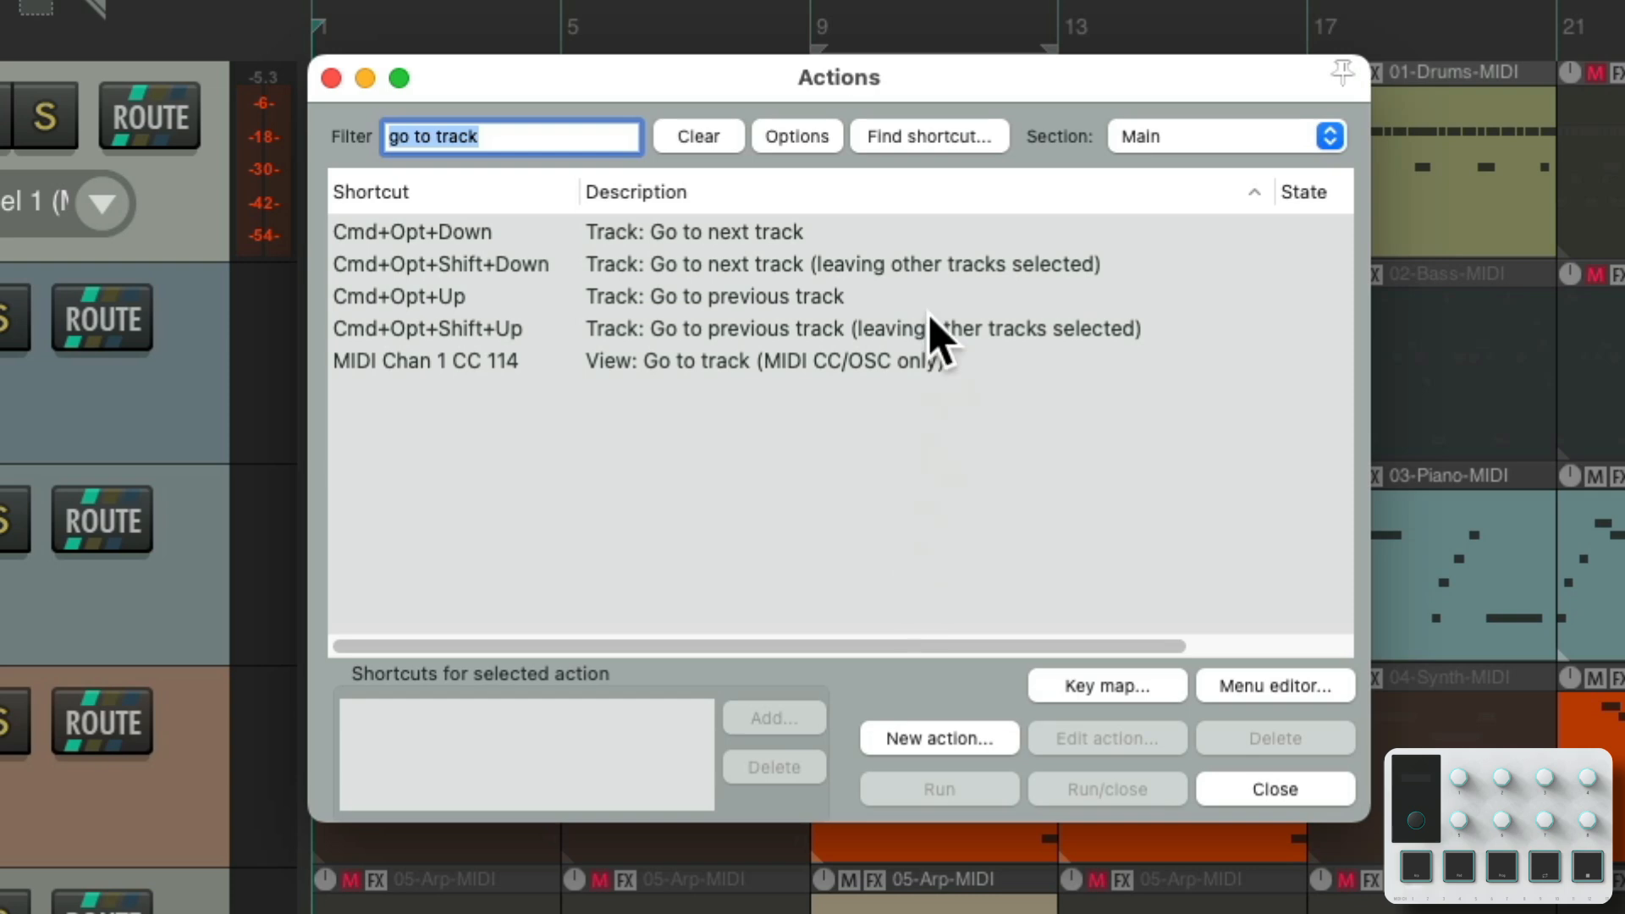
Assign MIDI Chan 1 CC 74 in Absolute mode to Track: Set volume for track 01, with the input window closing automatically on MIDI input.
type("set track volume")
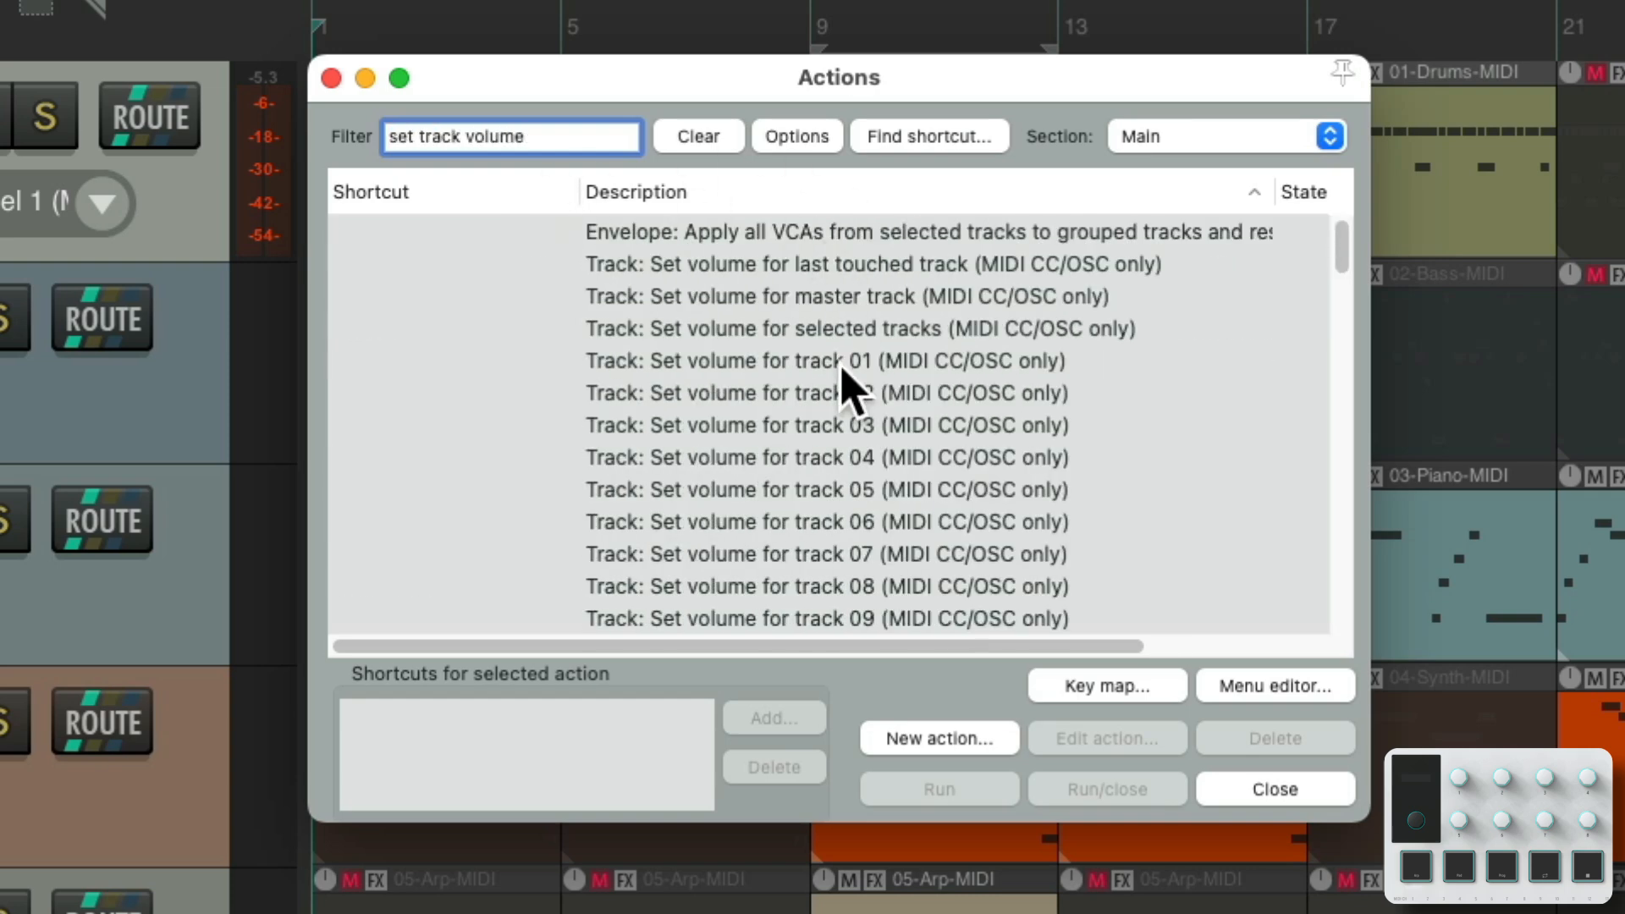
scroll(802, 500, "down", 2)
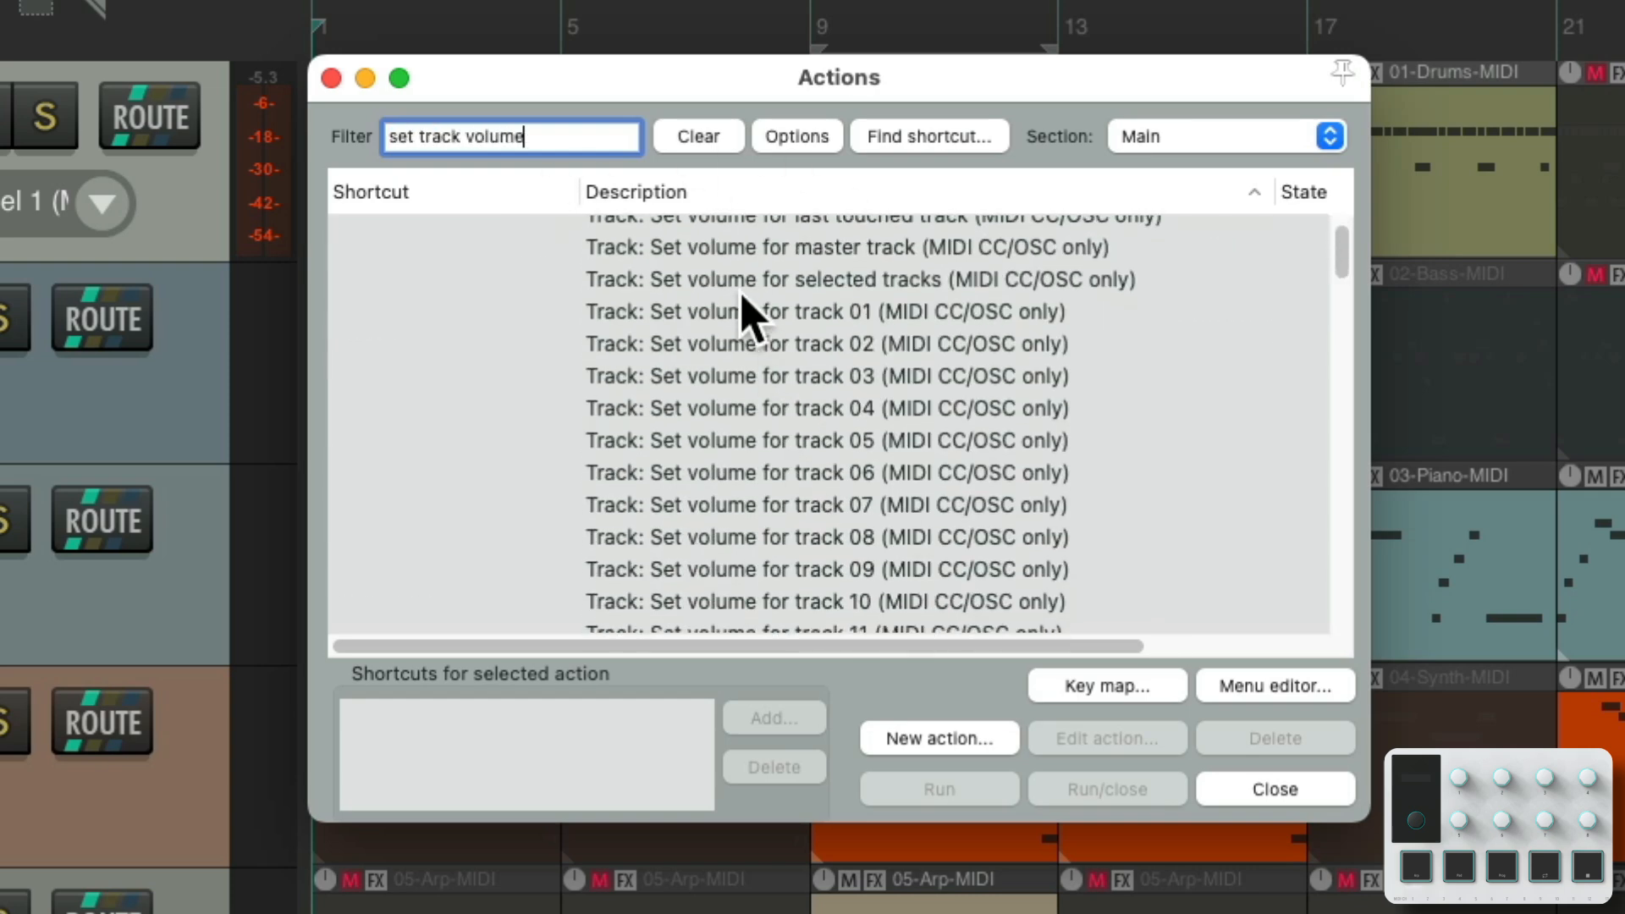
left_click(778, 314)
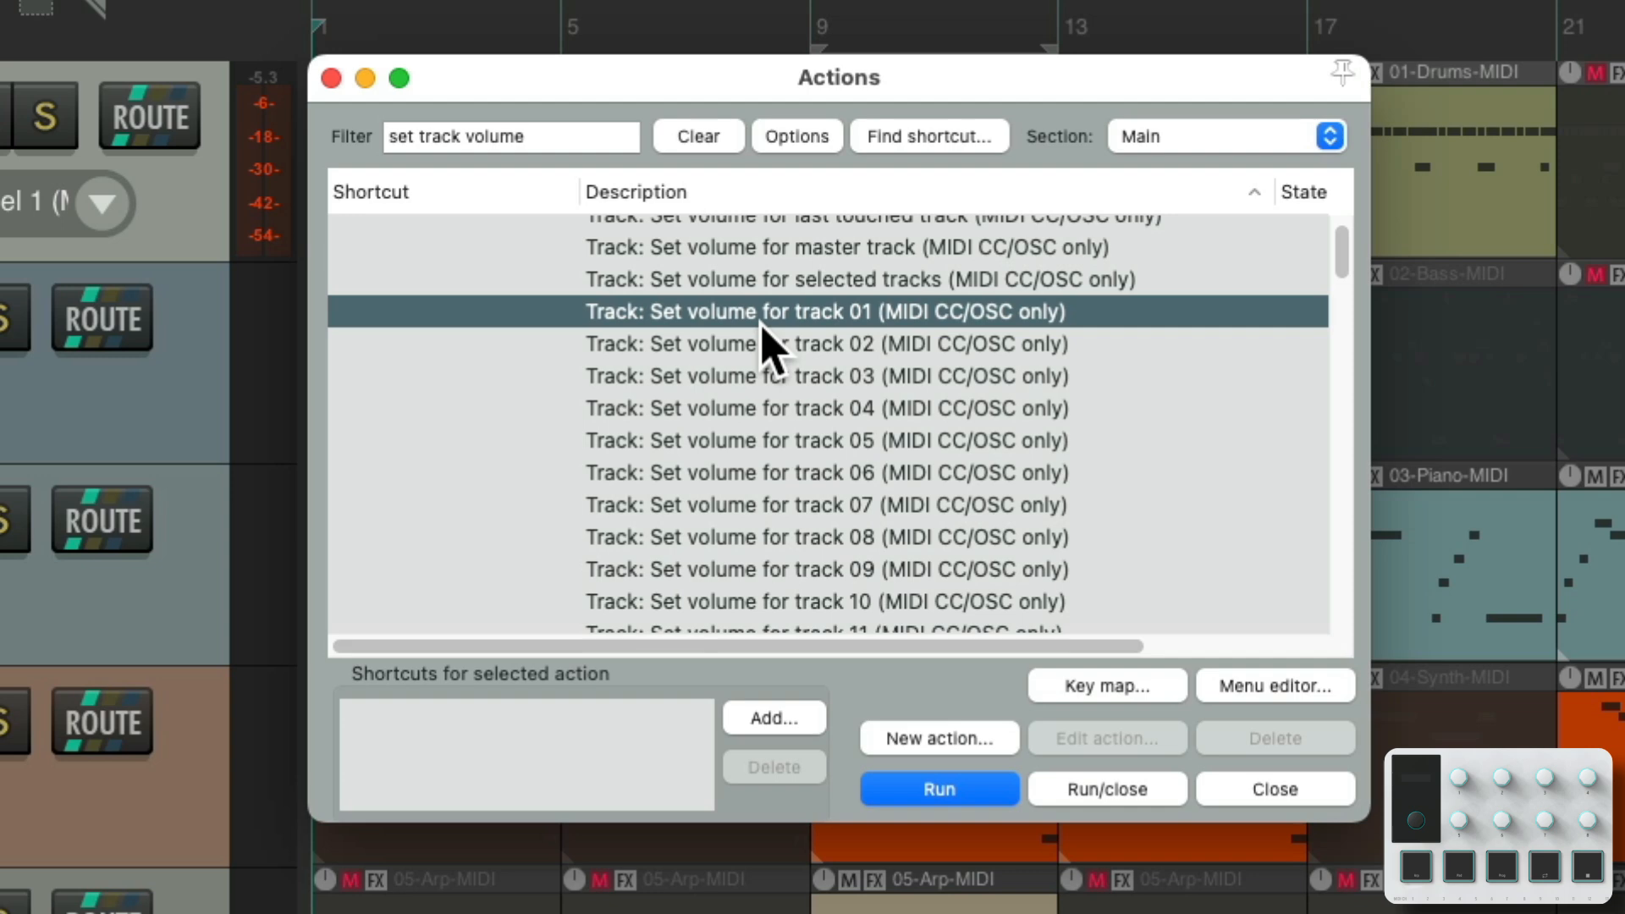
left_click(774, 719)
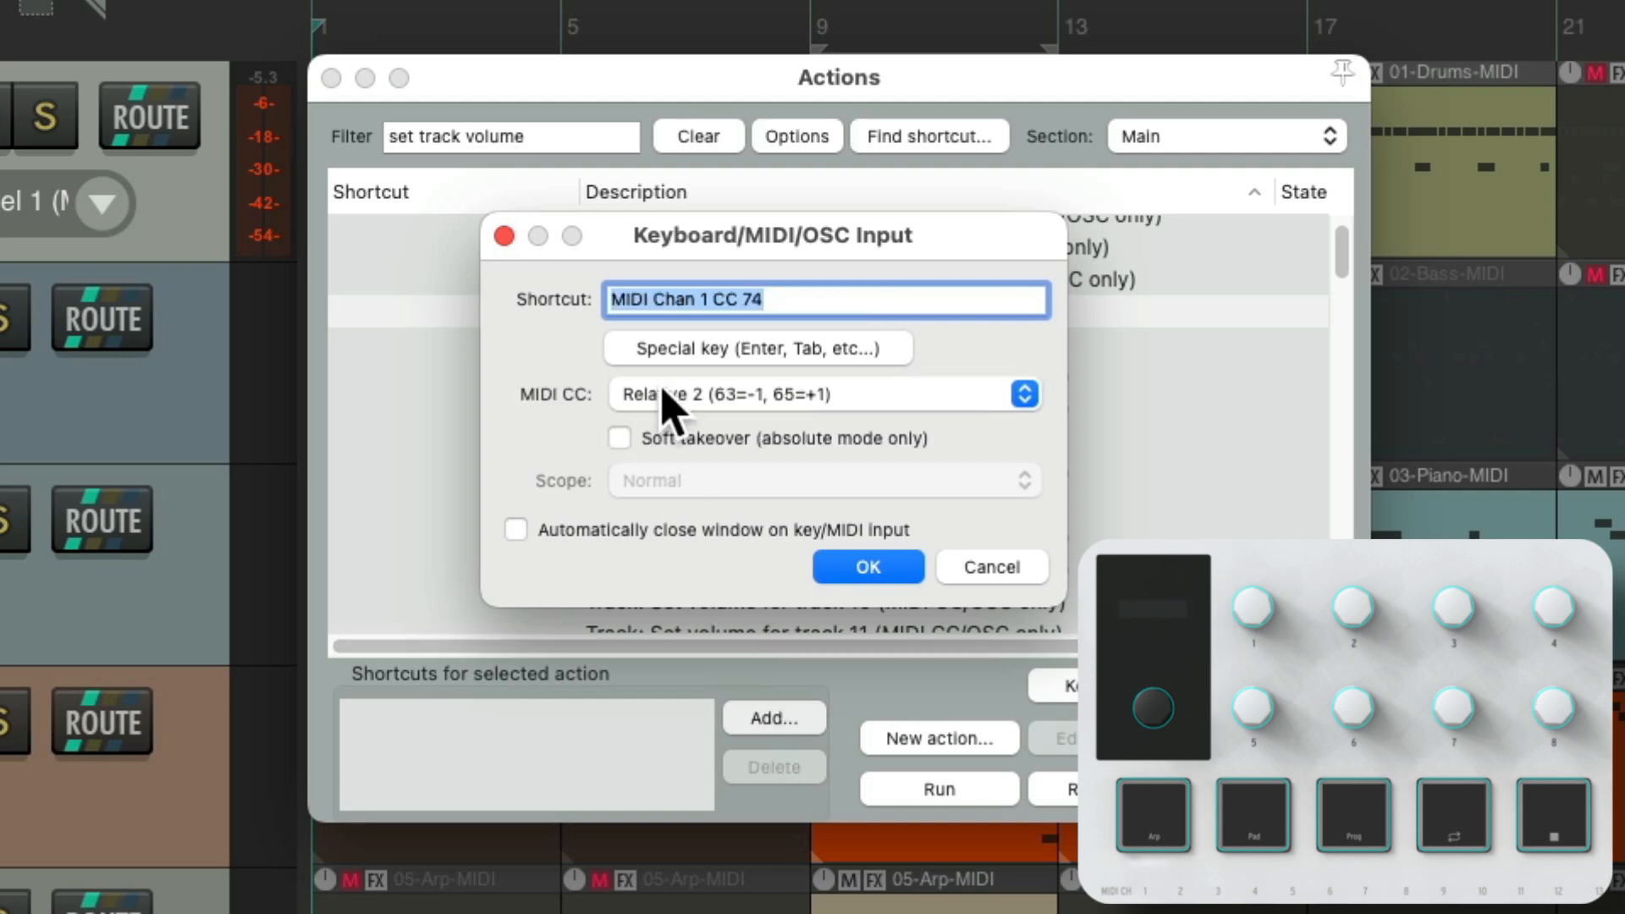
left_click(879, 398)
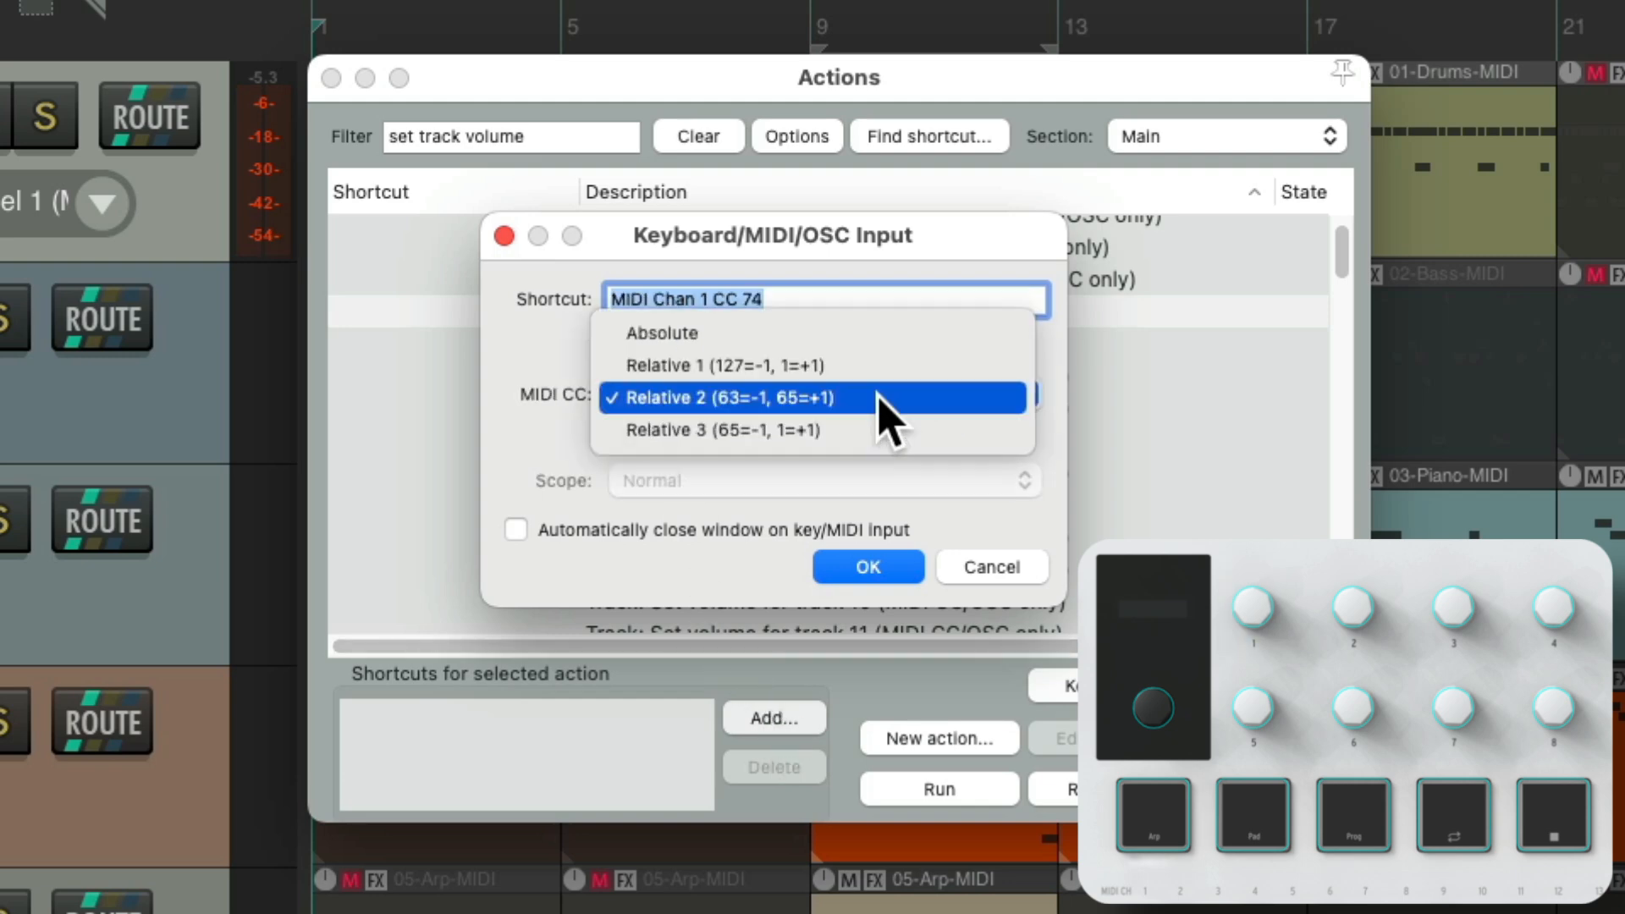
left_click(864, 334)
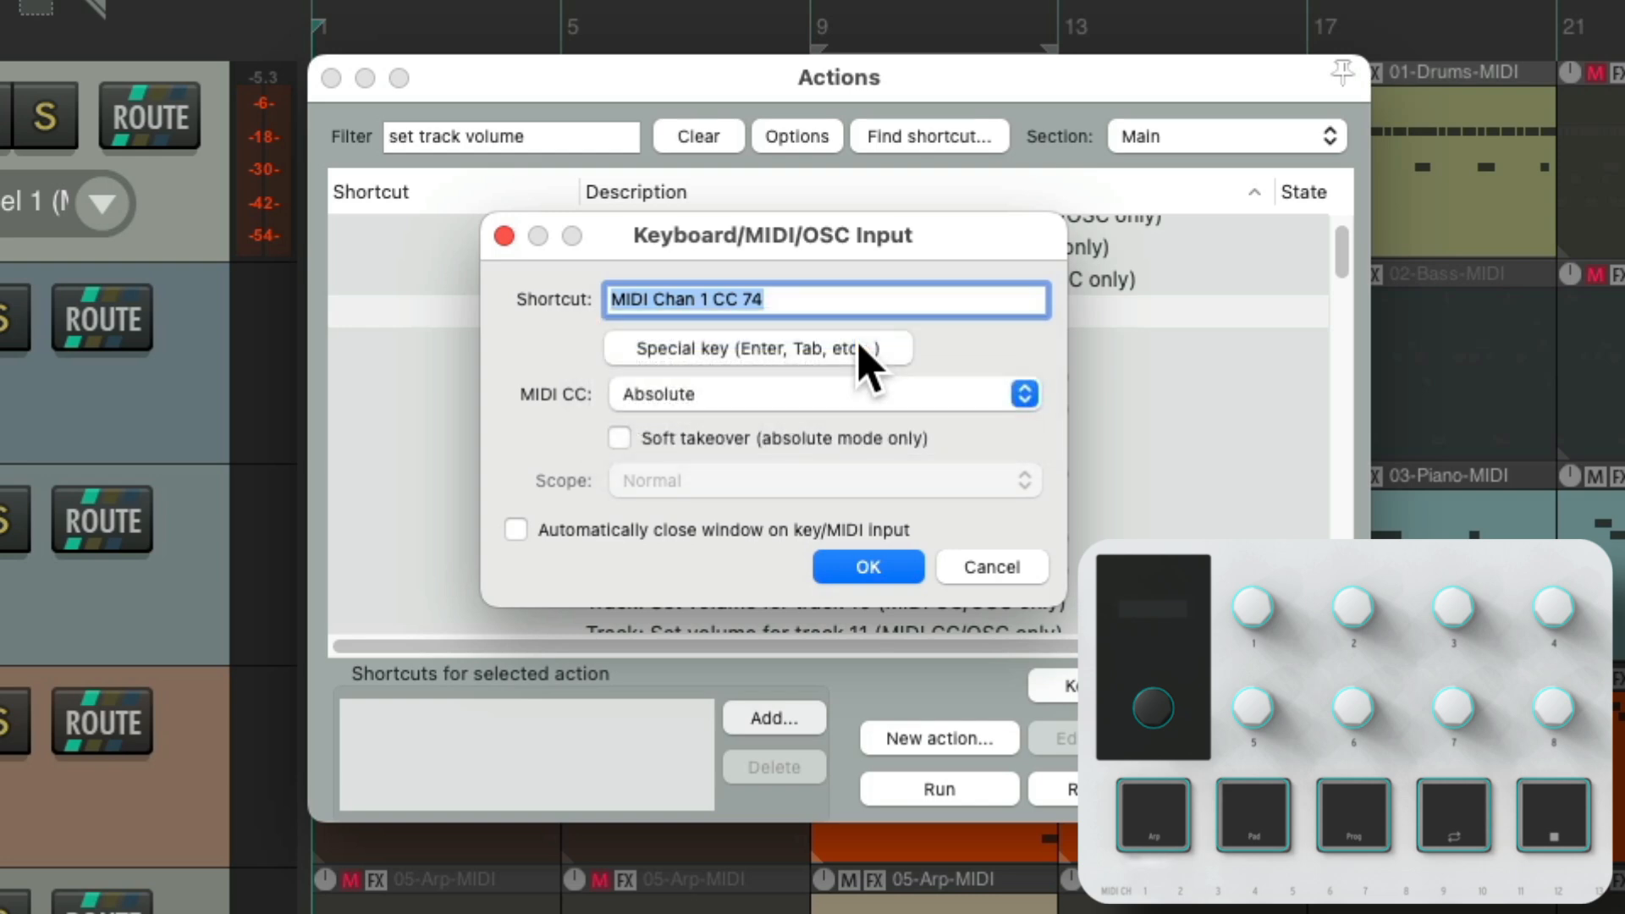
left_click(515, 529)
left_click(879, 565)
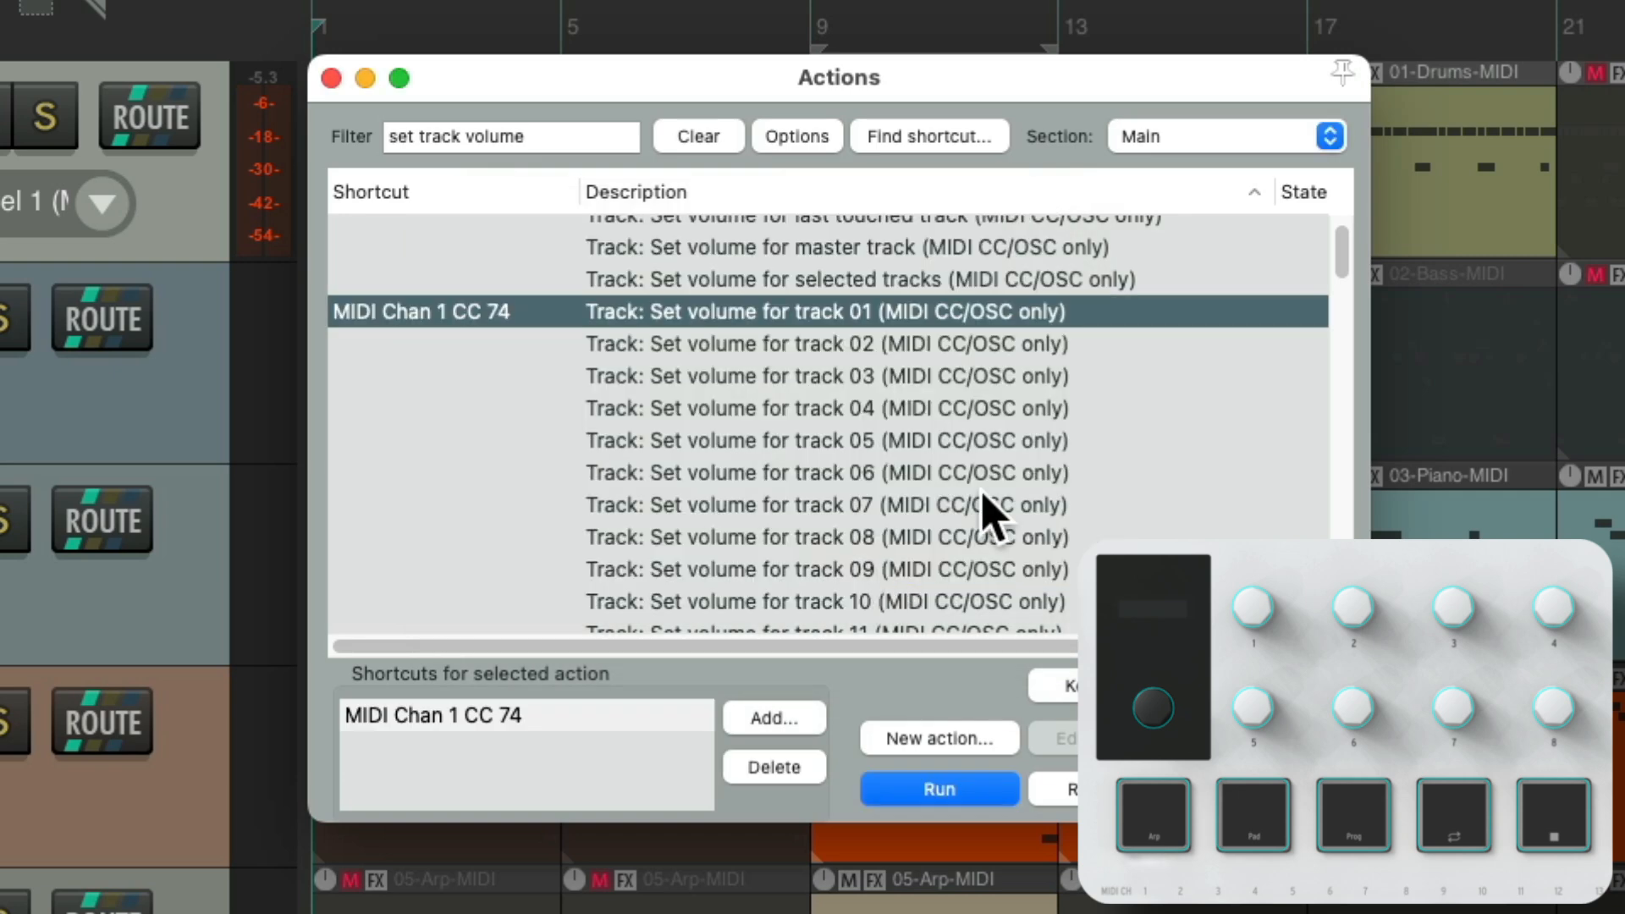
Assign the controller's knobs 2 to 5, MIDI Chan 1 CC 71, 76, 77 and 93, to the set volume actions for tracks 02 to 05.
key("Down")
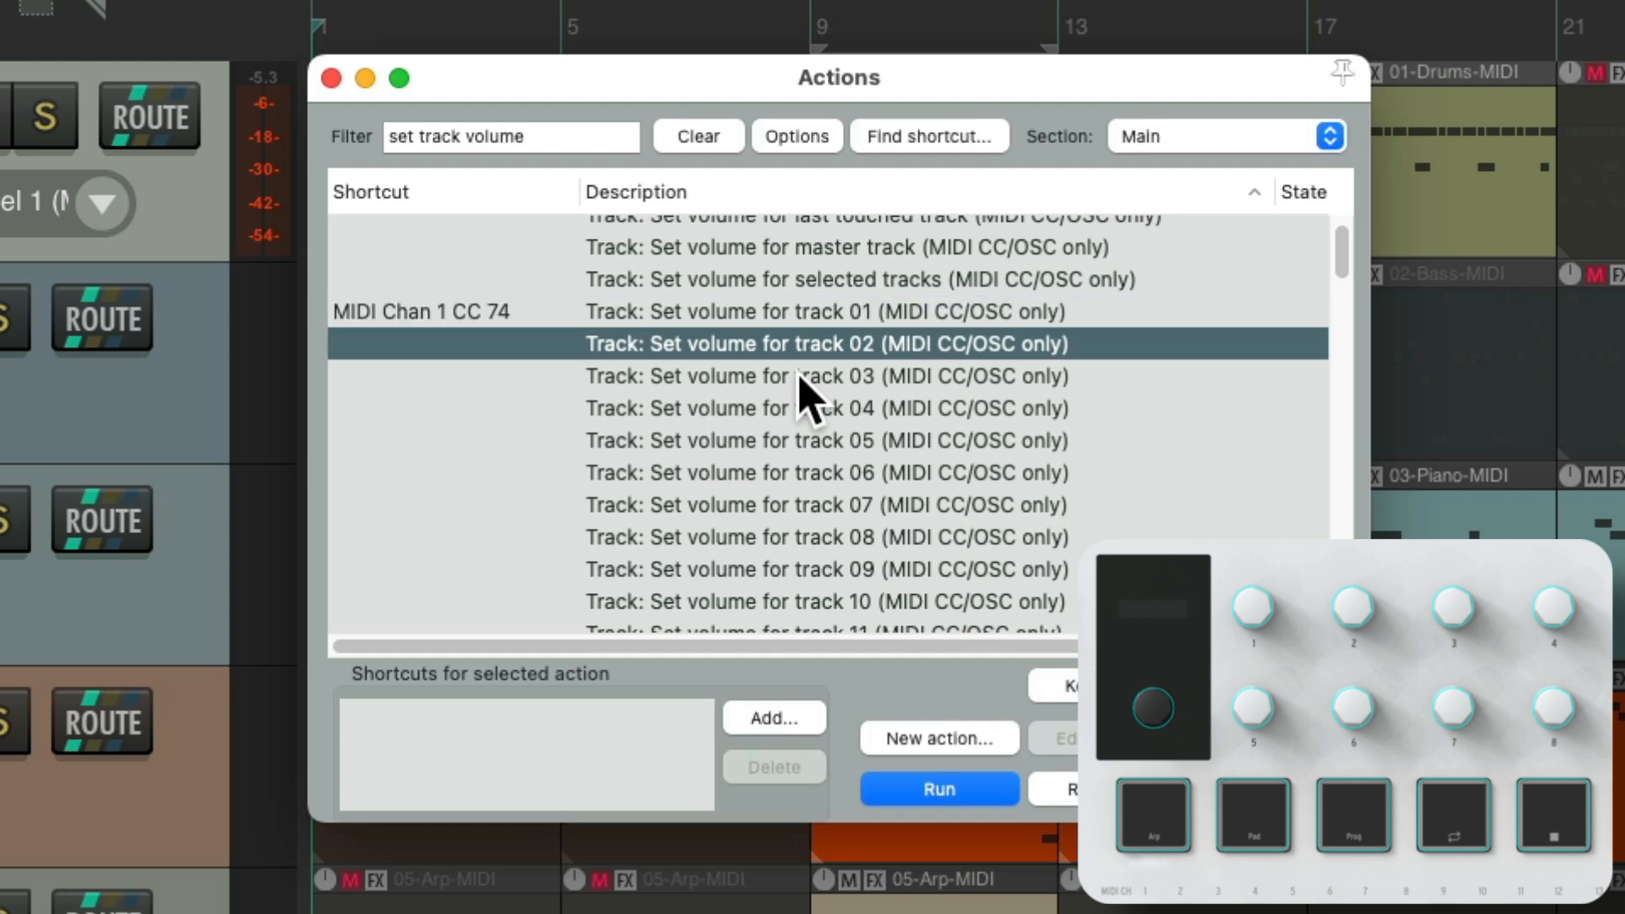
left_click(778, 717)
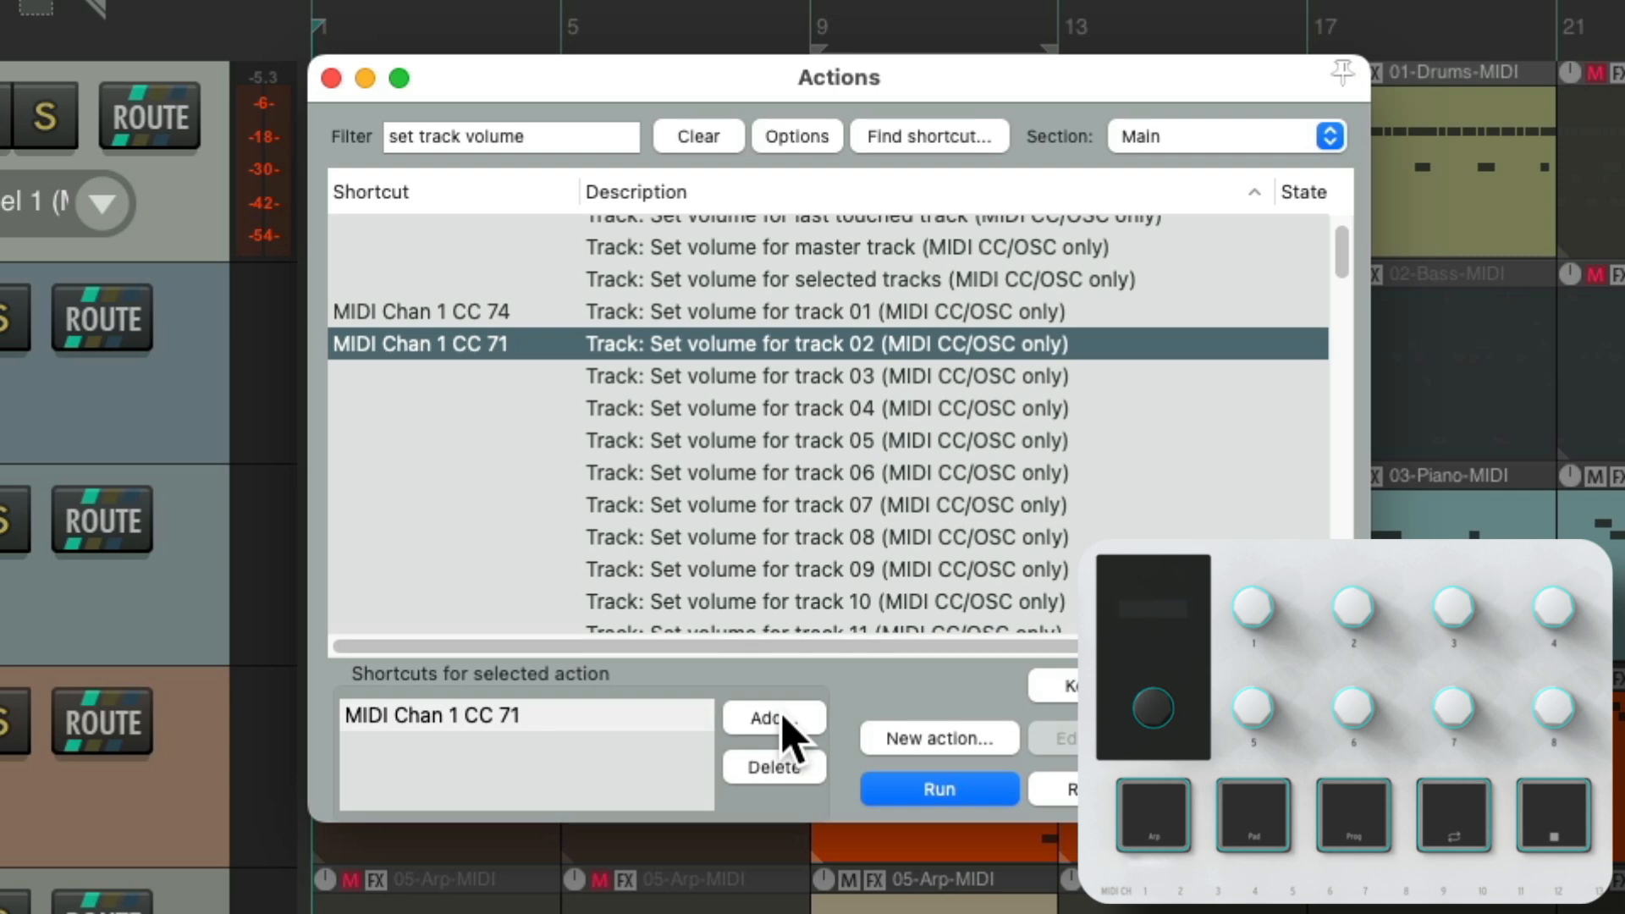
key("Down")
left_click(778, 718)
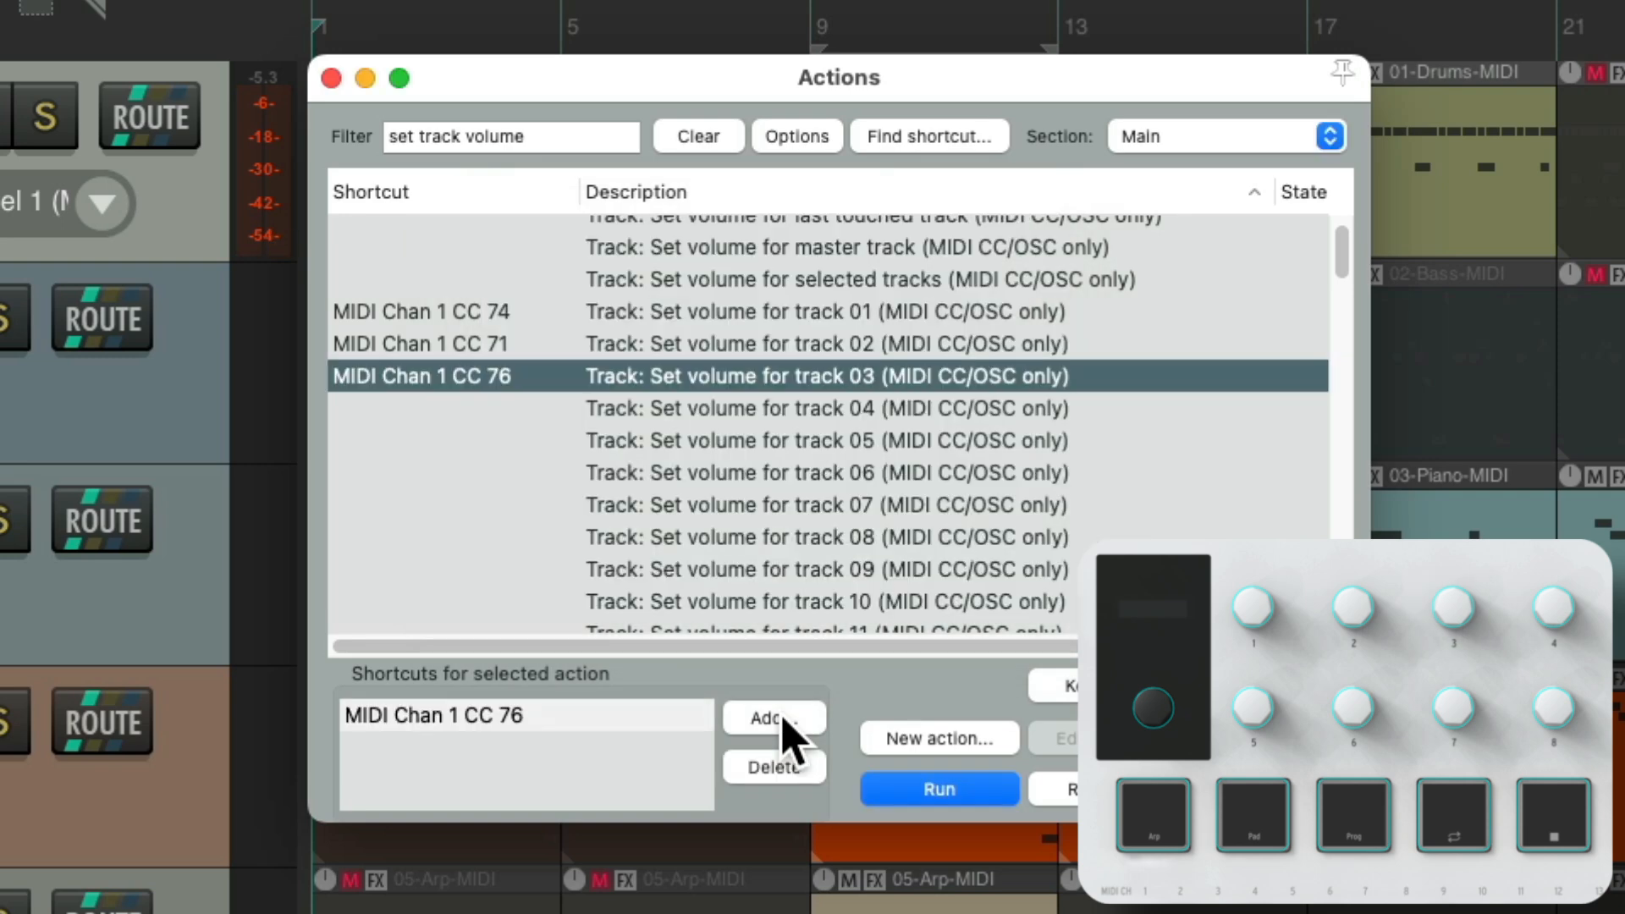
key("Down")
left_click(777, 717)
key("Down")
left_click(777, 718)
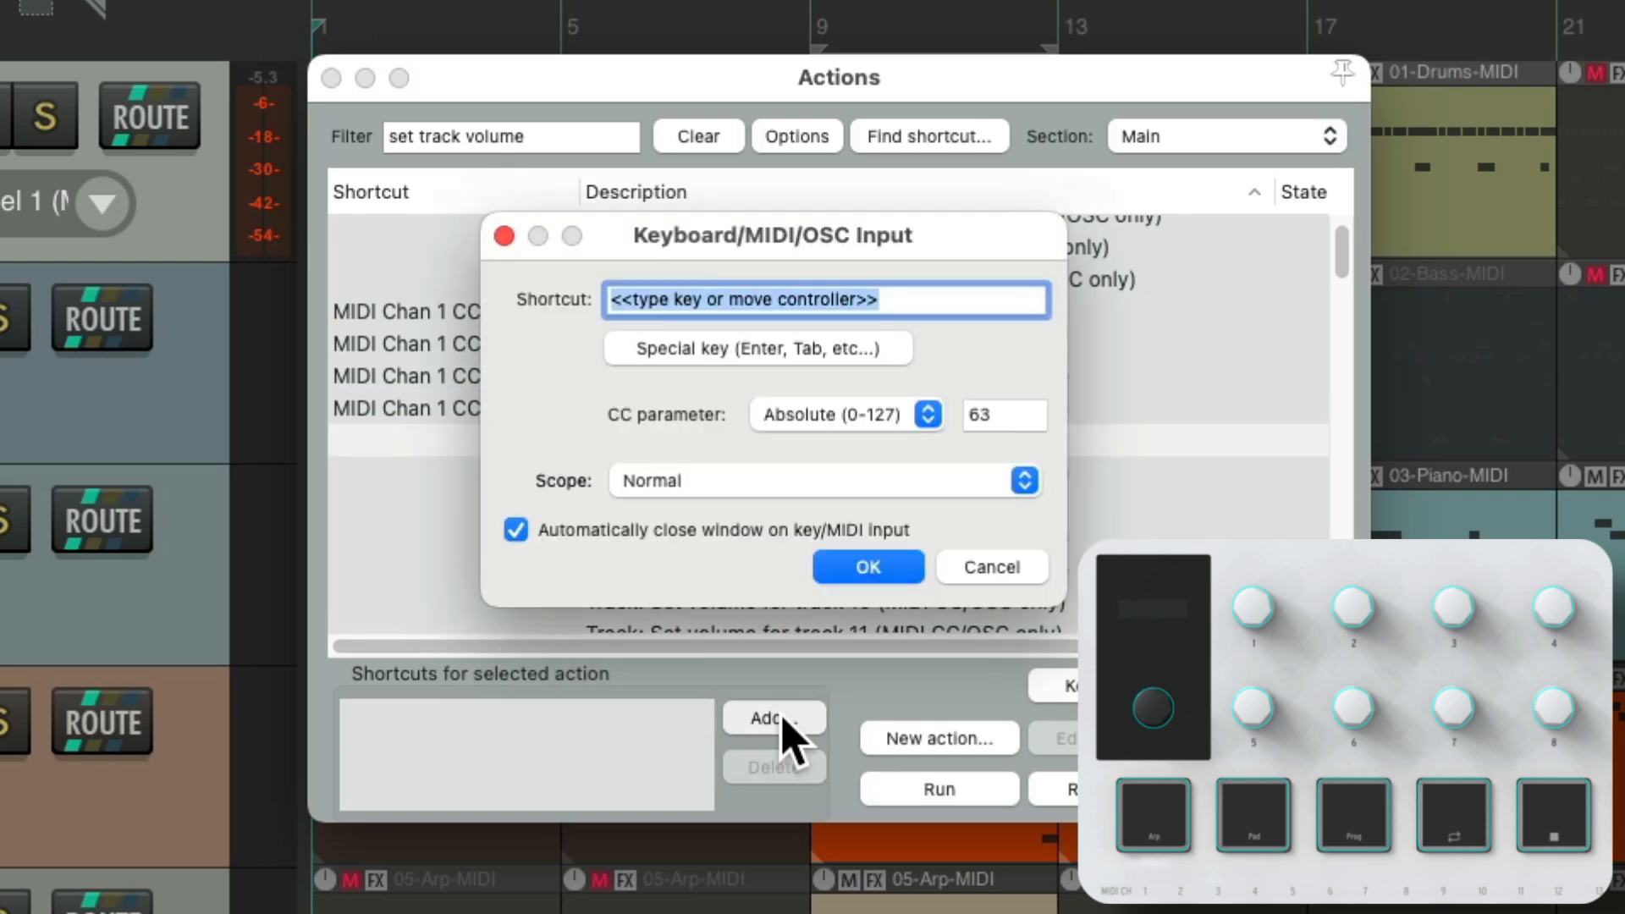
Assign the controller's knobs 6 to 8 to the set volume actions for tracks 06 to 08, using MIDI Chan 1 CC 18 for track 06.
key("Down")
left_click(778, 718)
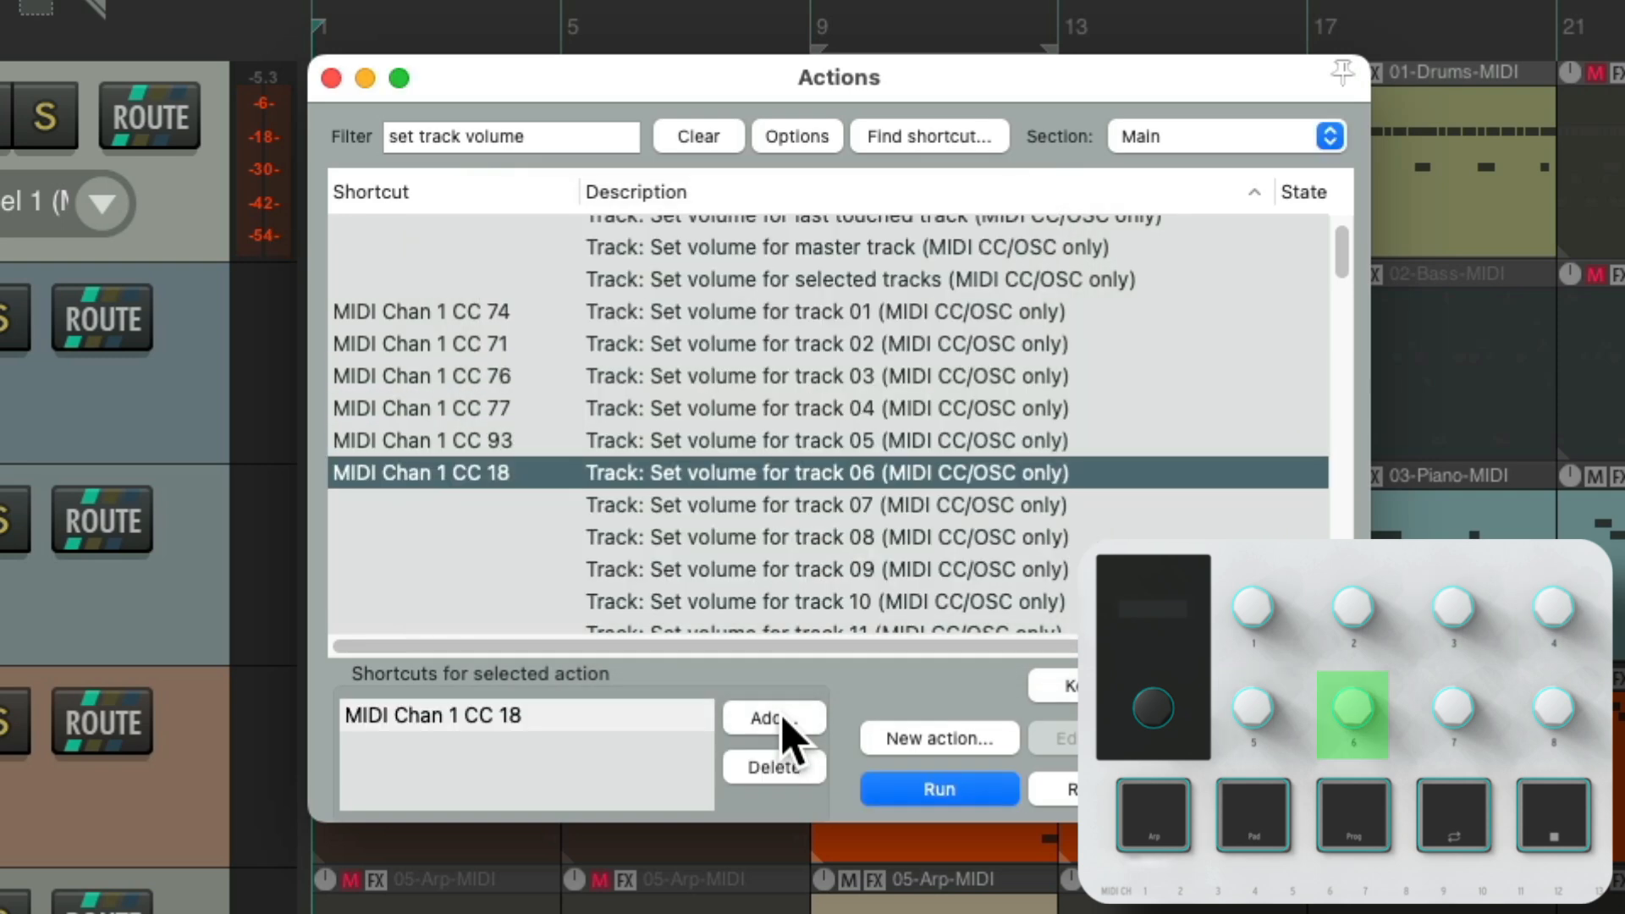
key("Down")
left_click(777, 718)
key("Down")
left_click(777, 716)
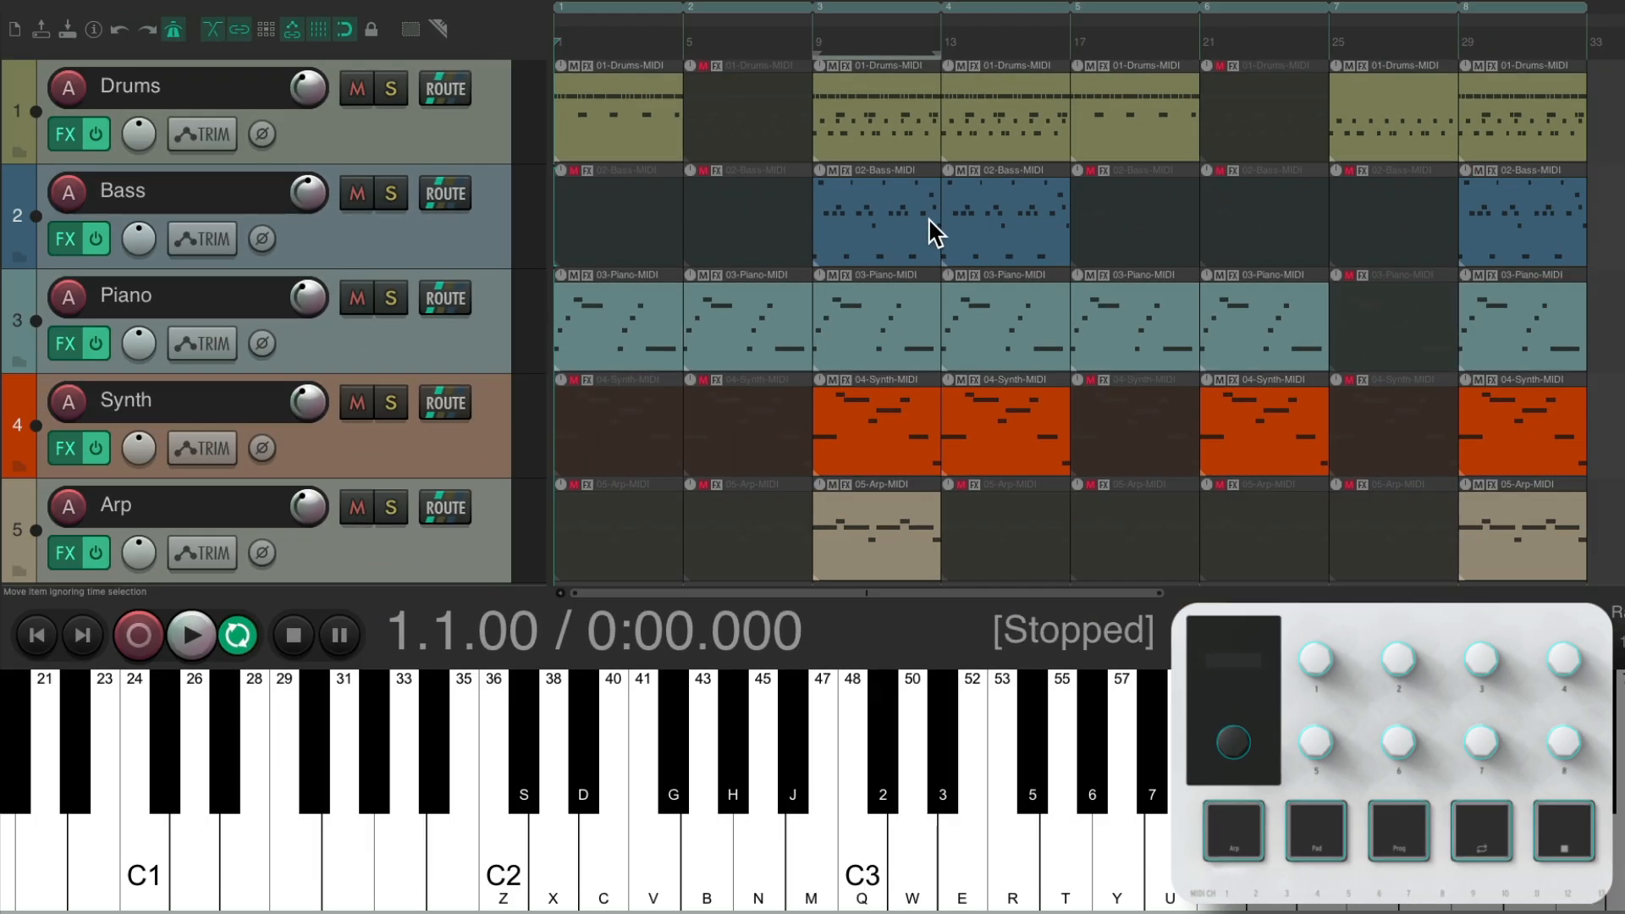
Show the mixer and start playback to try the controller's volume knobs on the track faders.
key("super+m")
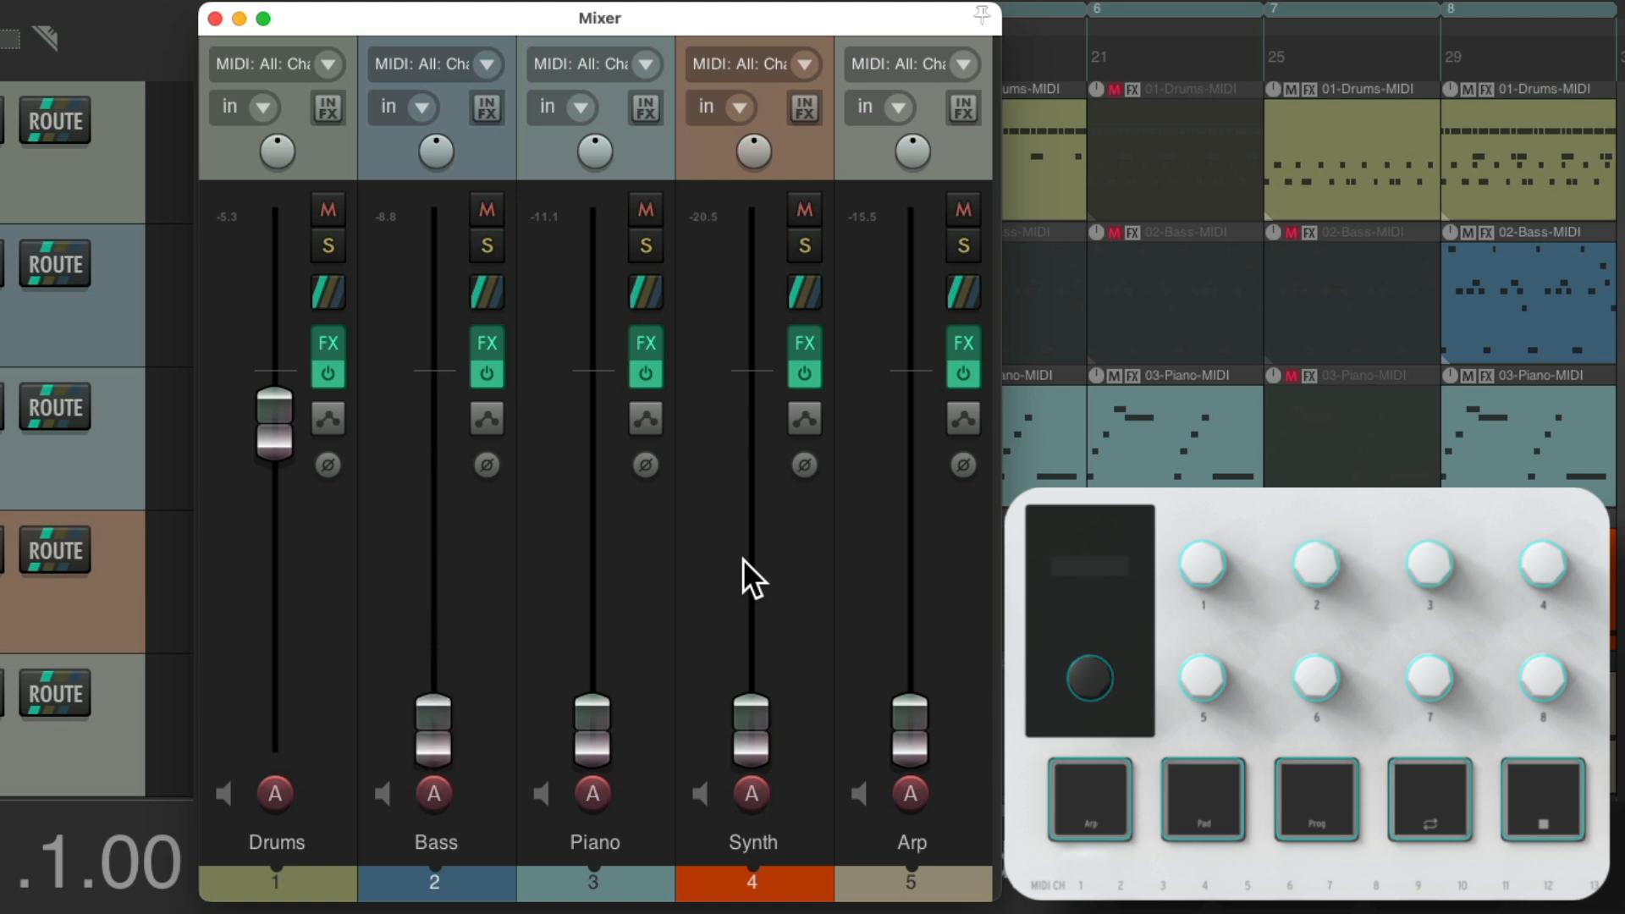
key("space")
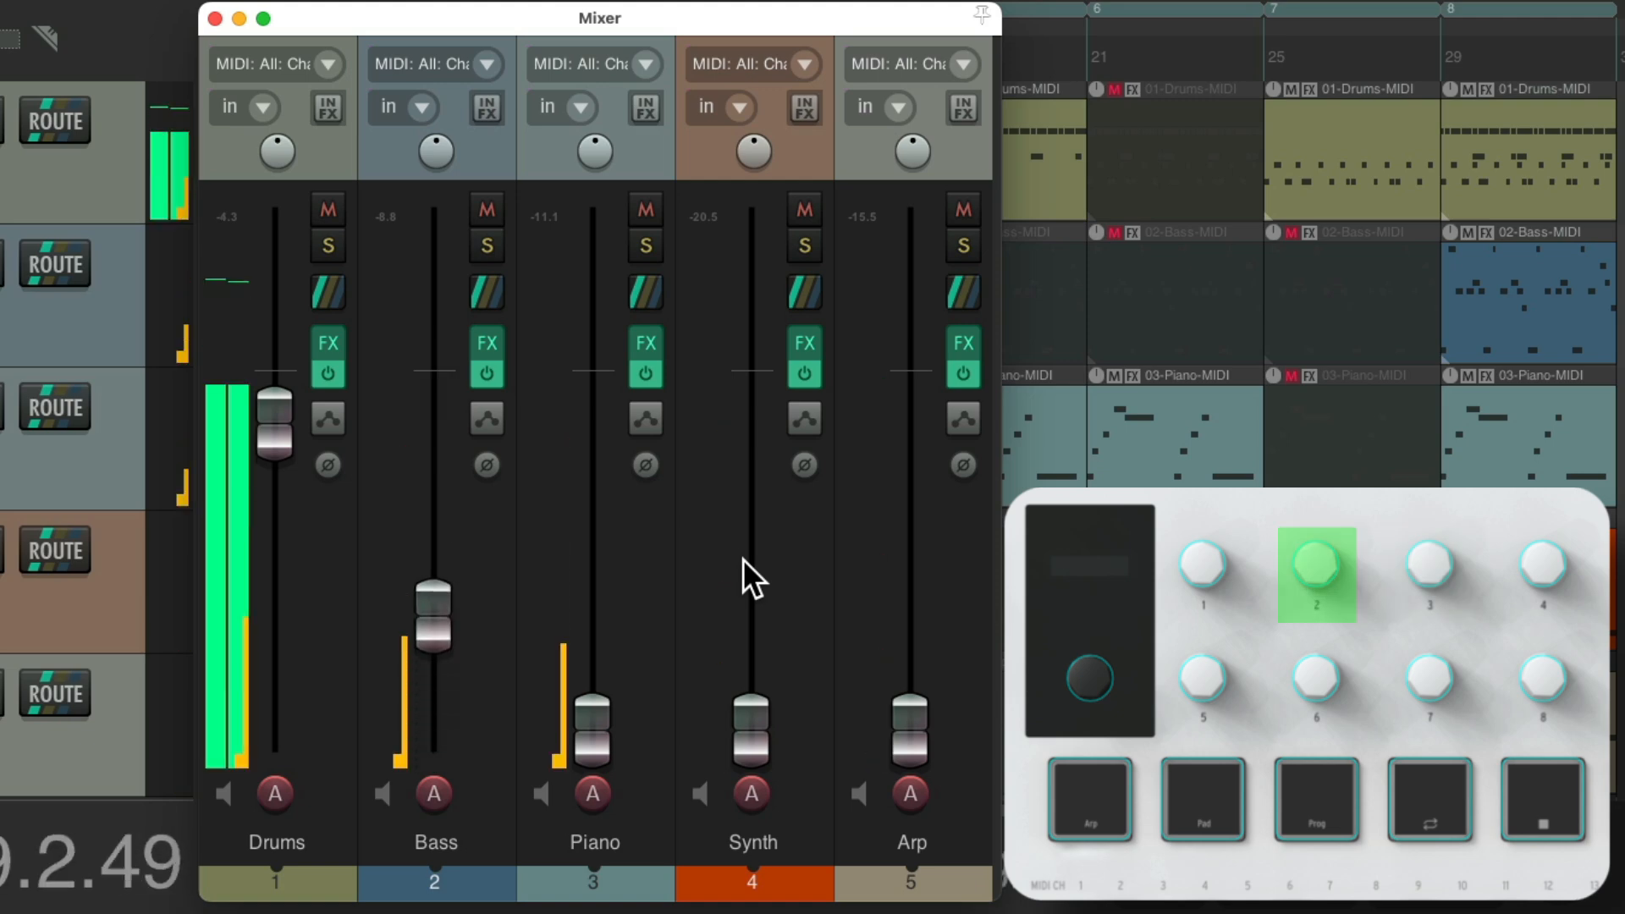